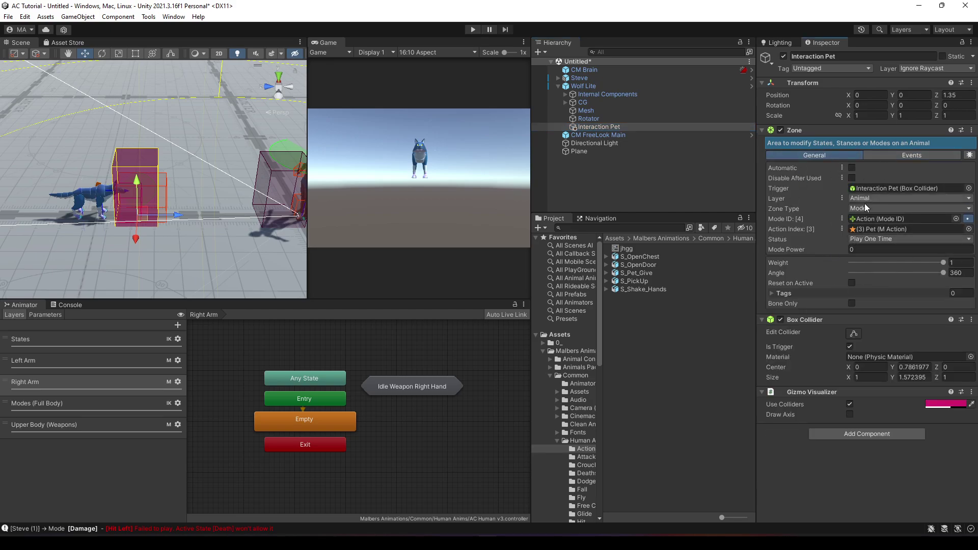
Step: Review the Interaction Pet zone's events and briefly test-run the scene
{"action": "left_click", "coordinate": [889, 155]}
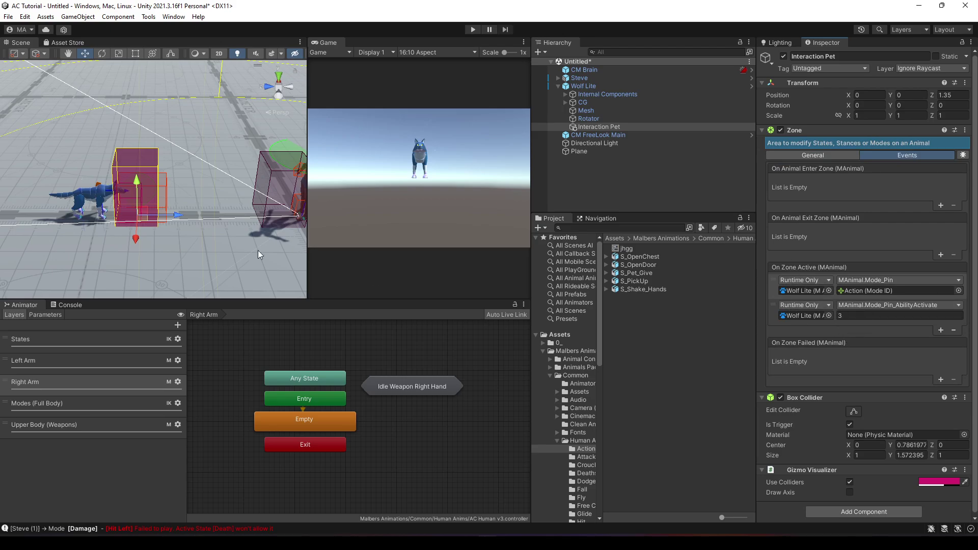
{"action": "left_click", "coordinate": [473, 29]}
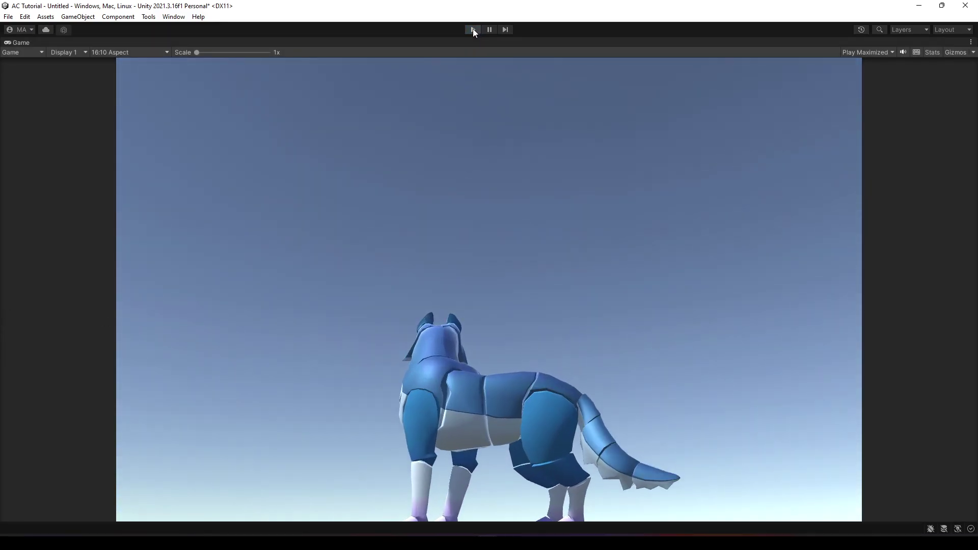
{"action": "left_click", "coordinate": [473, 29]}
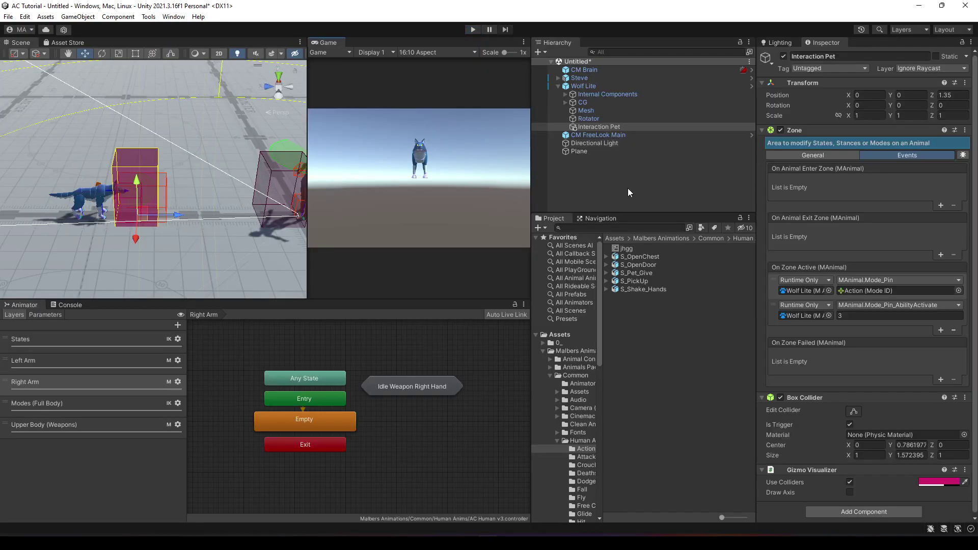
Step: Disable the Malbers Input component and turn off Camera Target on Wolf Lite
{"action": "left_click", "coordinate": [596, 88]}
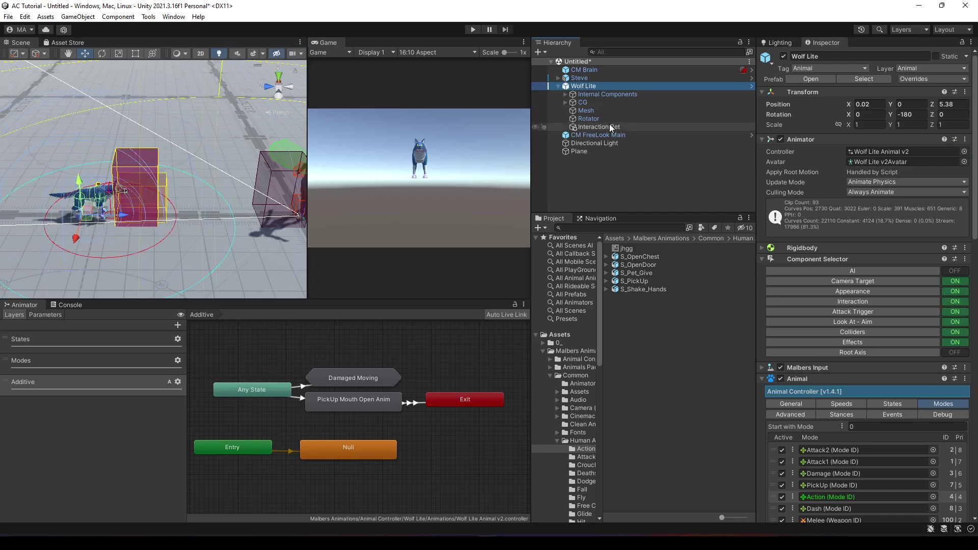
{"action": "left_click", "coordinate": [804, 366]}
{"action": "left_click", "coordinate": [804, 366]}
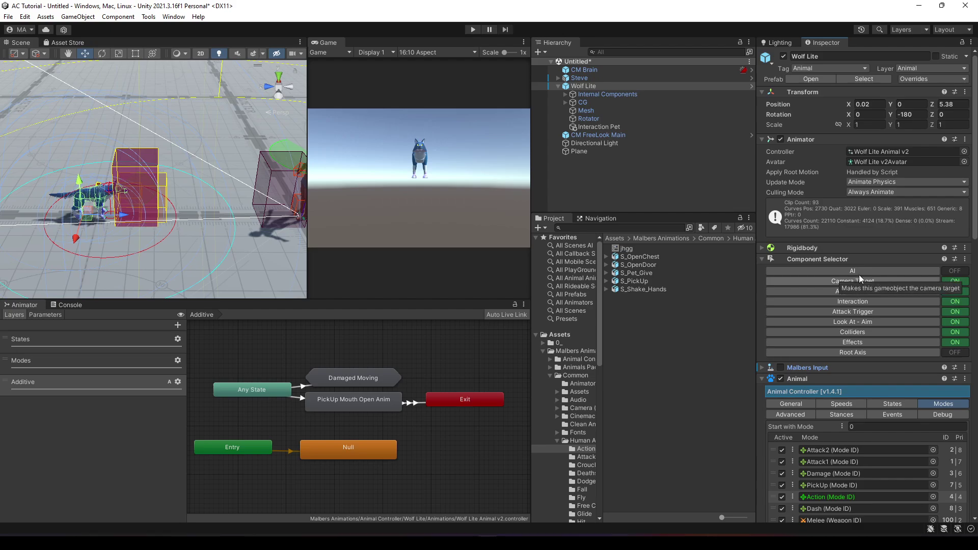
{"action": "left_click", "coordinate": [955, 282]}
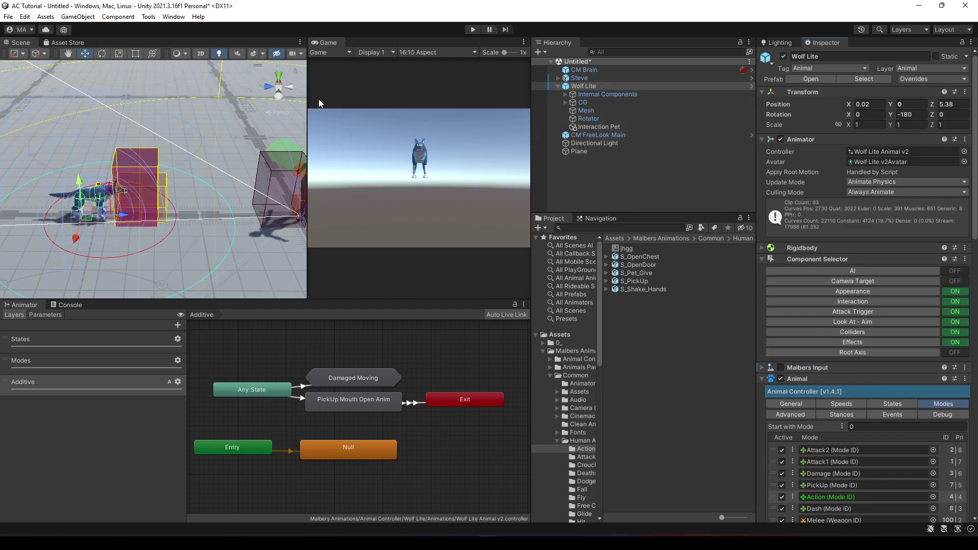
Step: Widen the Game view, set it to Play Focused, and test-run the scene
{"action": "left_click_drag", "start_coordinate": [306, 98], "coordinate": [206, 97]}
{"action": "left_click", "coordinate": [468, 52]}
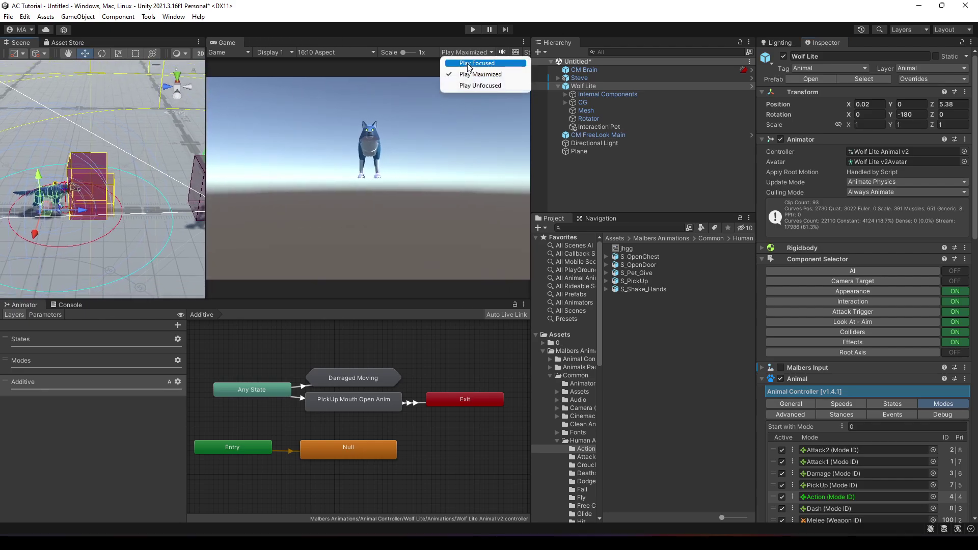
{"action": "left_click", "coordinate": [467, 63]}
{"action": "key", "text": "ctrl+p"}
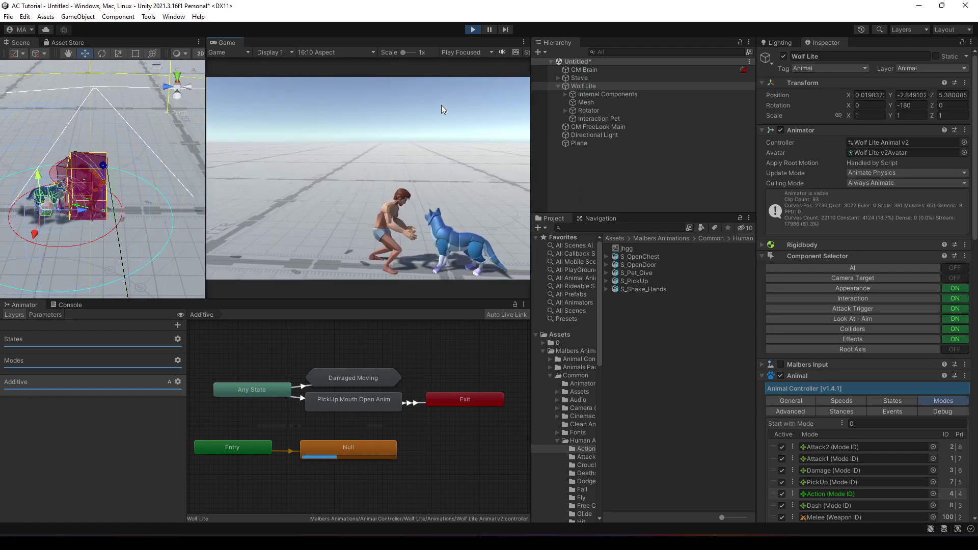
{"action": "left_click", "coordinate": [473, 29]}
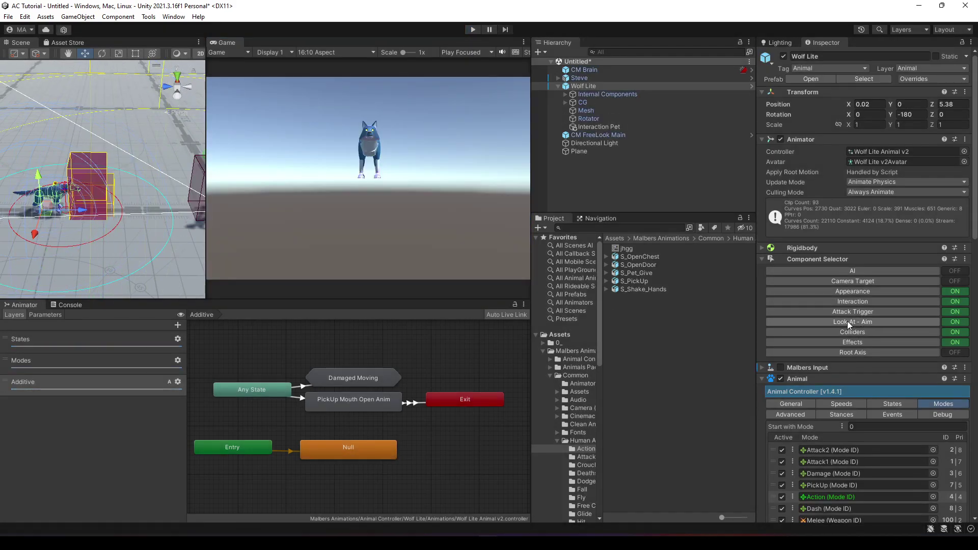
Step: Examine the input assigned to Steve's Action mode and its key binding in Steve's Malbers Input component
{"action": "scroll", "coordinate": [849, 357], "scroll_direction": "down", "scroll_amount": 3}
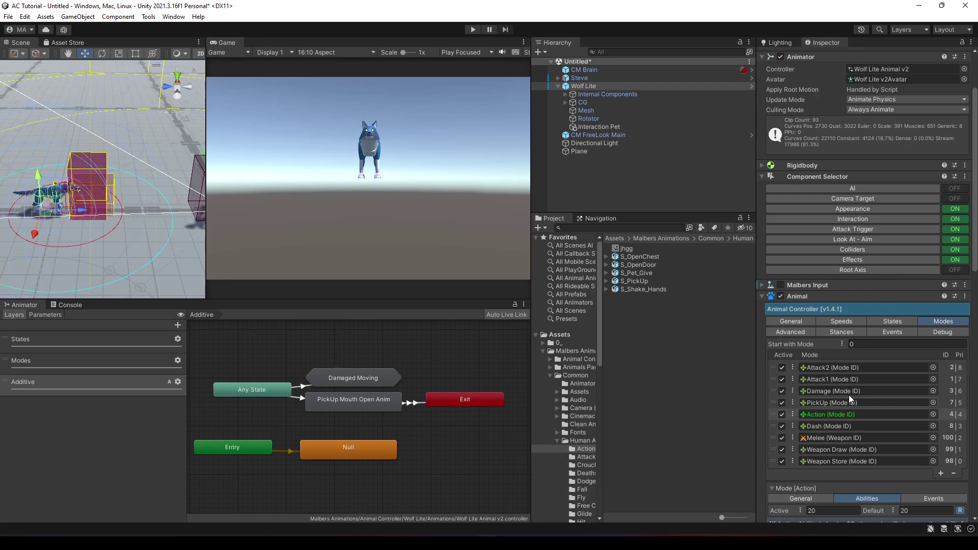
{"action": "left_click", "coordinate": [579, 79]}
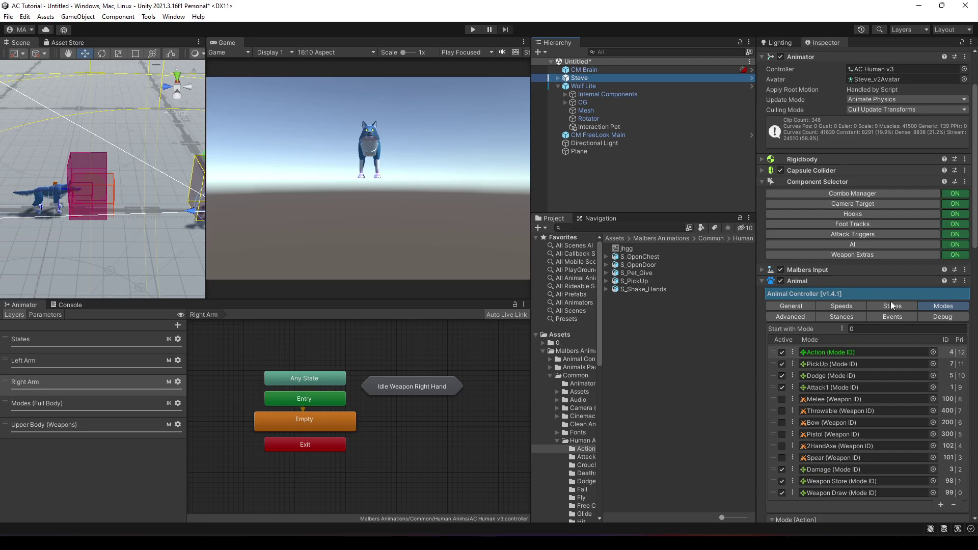
{"action": "left_click", "coordinate": [775, 352]}
{"action": "scroll", "coordinate": [774, 376], "scroll_direction": "down", "scroll_amount": 5}
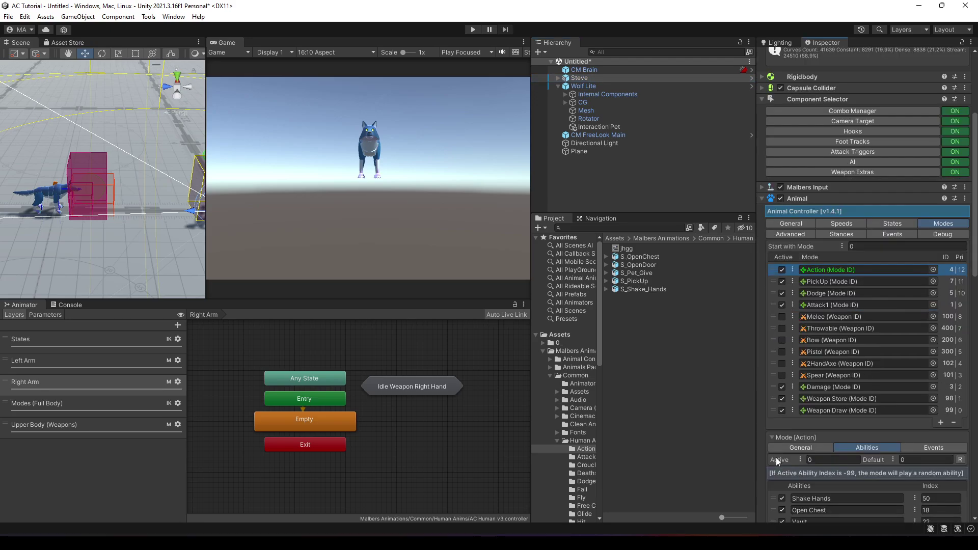
{"action": "left_click", "coordinate": [877, 376]}
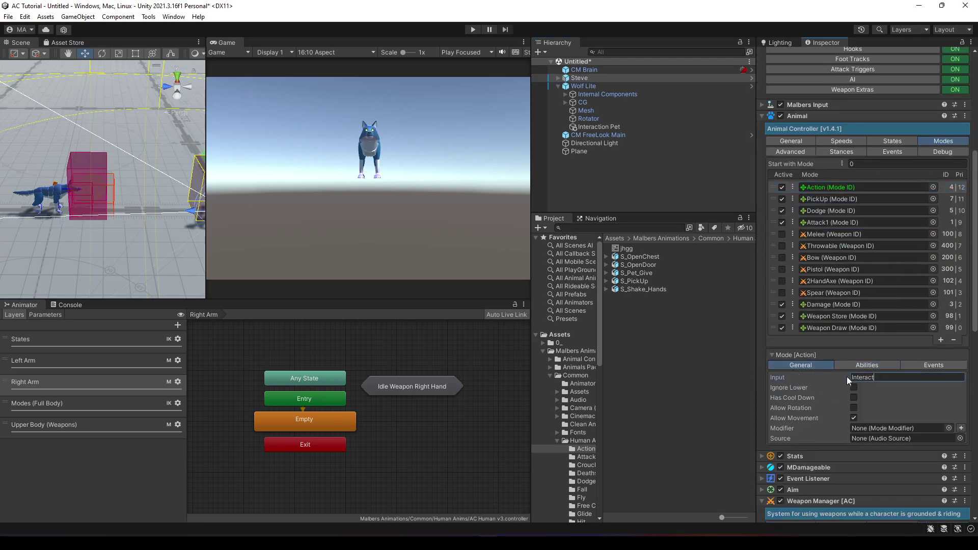
{"action": "scroll", "coordinate": [820, 239], "scroll_direction": "up", "scroll_amount": 2}
{"action": "left_click", "coordinate": [814, 159]}
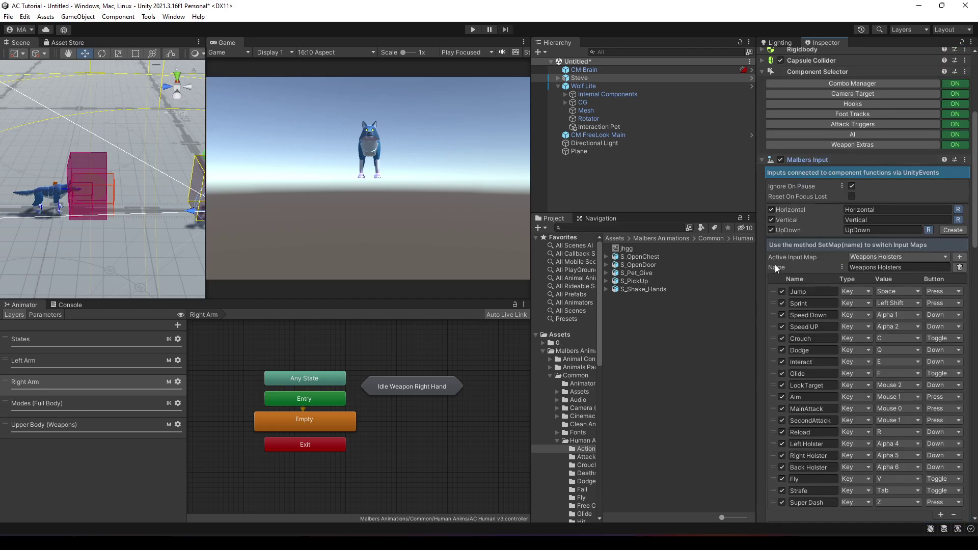
{"action": "left_click", "coordinate": [795, 363]}
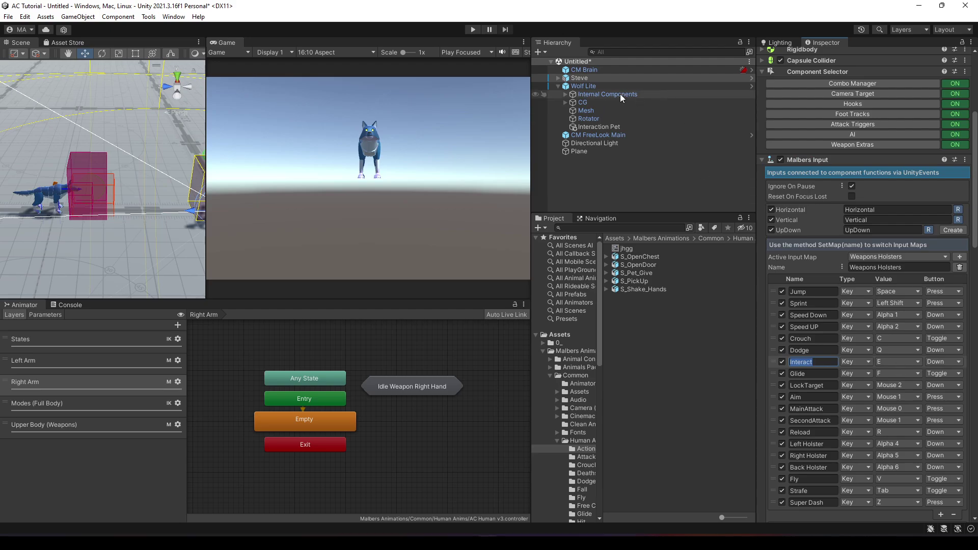
{"action": "left_click", "coordinate": [590, 87]}
{"action": "right_click_drag", "start_coordinate": [54, 232], "coordinate": [69, 169]}
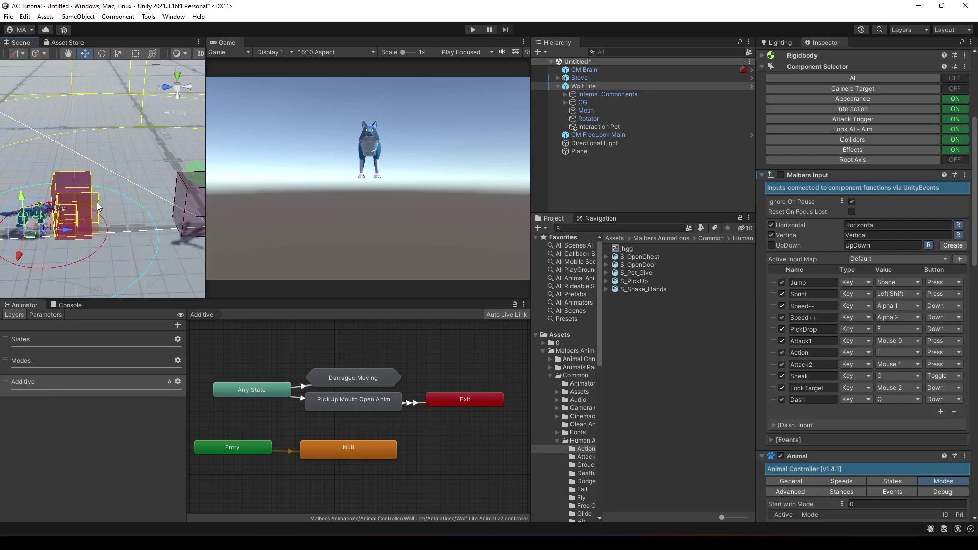
Step: Add a UI Canvas at the root of the scene hierarchy
{"action": "left_click", "coordinate": [600, 179]}
{"action": "right_click", "coordinate": [577, 169]}
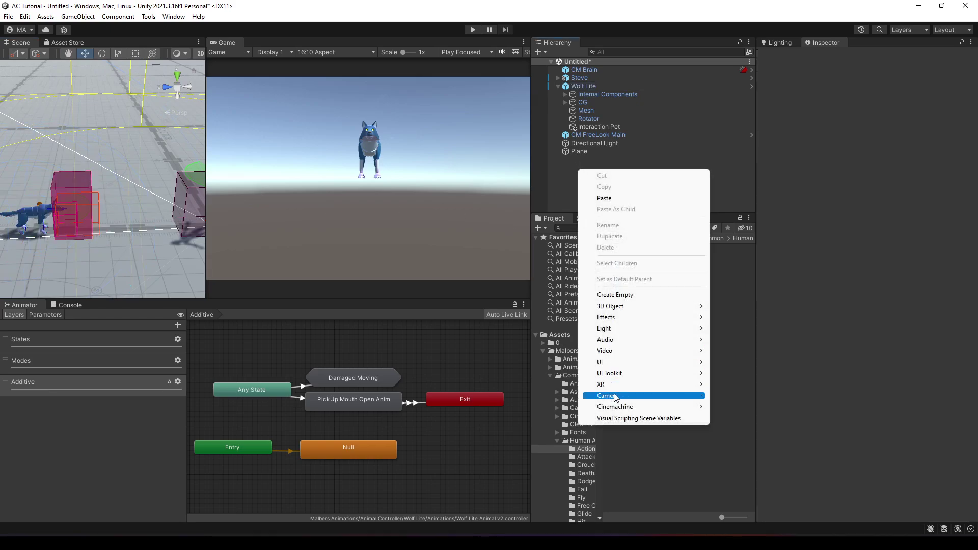
{"action": "mouse_move", "coordinate": [625, 363]}
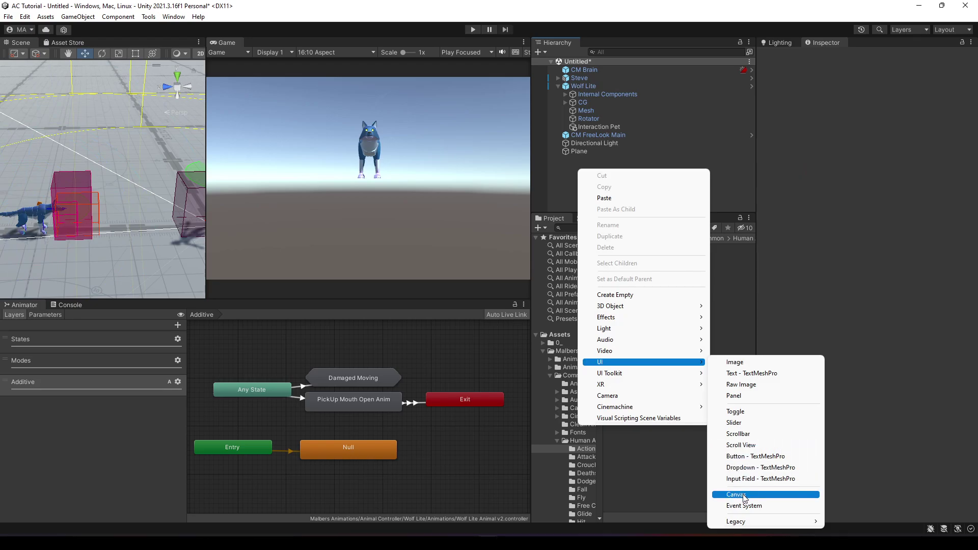
{"action": "left_click", "coordinate": [795, 494]}
{"action": "left_click", "coordinate": [629, 193]}
Step: Search the project for "Interac" and add the Interact UI prefab as a child of the Canvas
{"action": "left_click", "coordinate": [606, 228]}
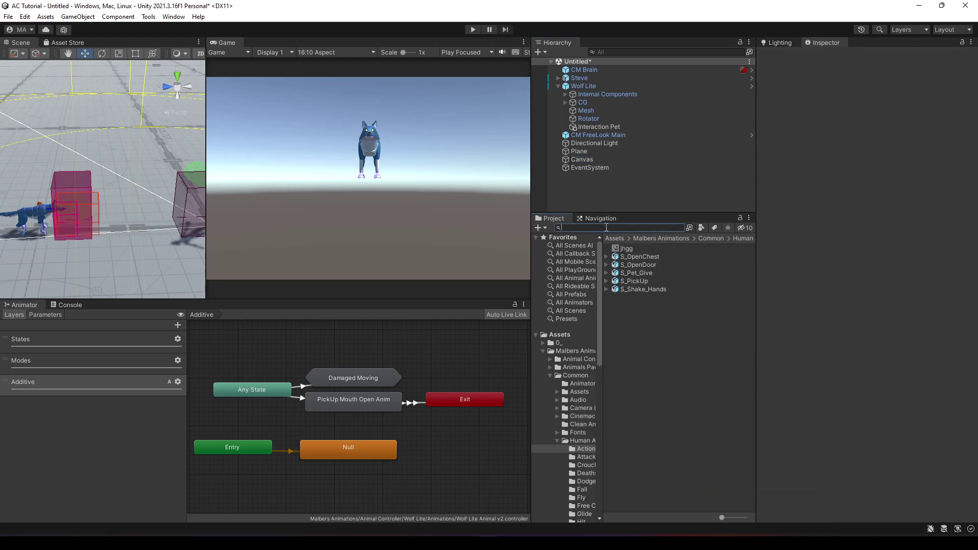
{"action": "type", "text": "Interac"}
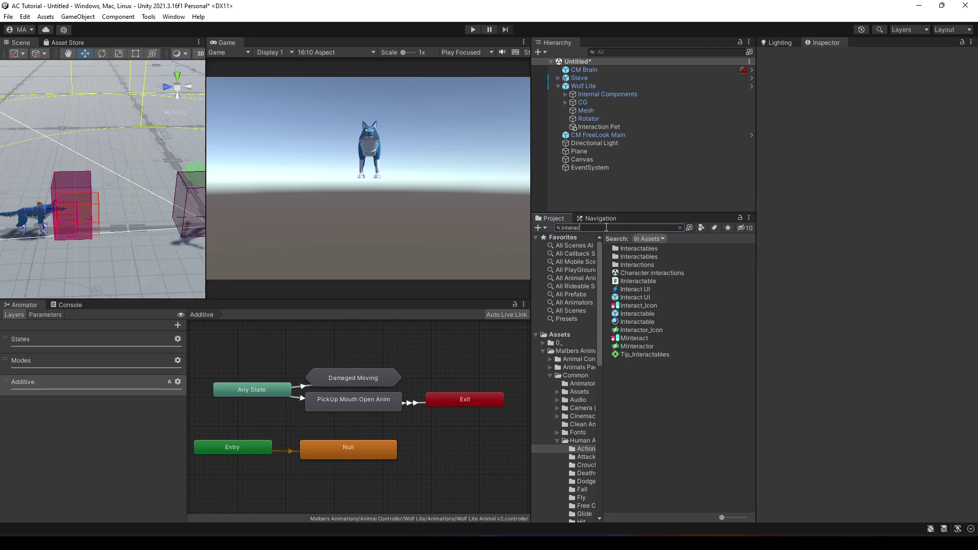
{"action": "left_click", "coordinate": [627, 299]}
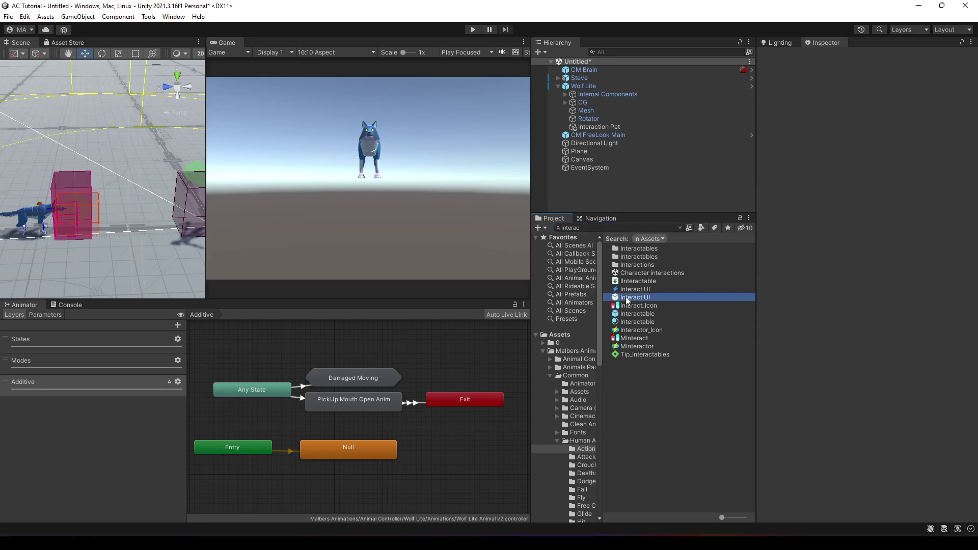
{"action": "left_click_drag", "start_coordinate": [756, 228], "coordinate": [614, 160]}
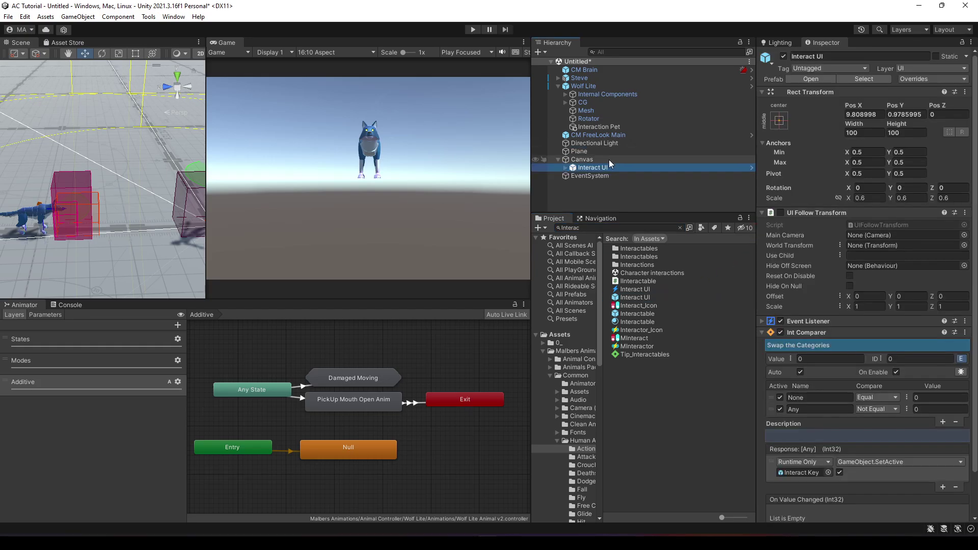
Step: Set the Canvas Scaler's UI Scale Mode to Scale With Screen Size
{"action": "left_click", "coordinate": [576, 160]}
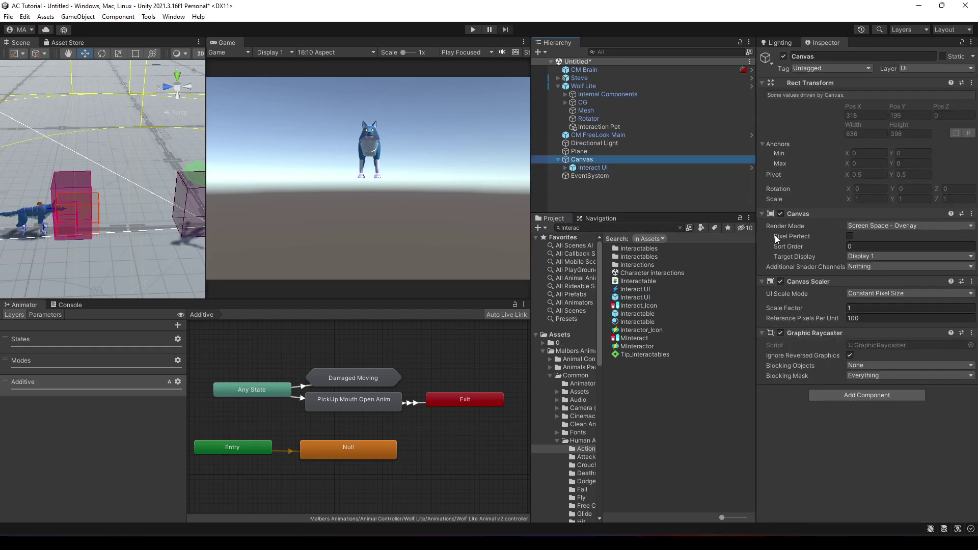
{"action": "left_click", "coordinate": [858, 294]}
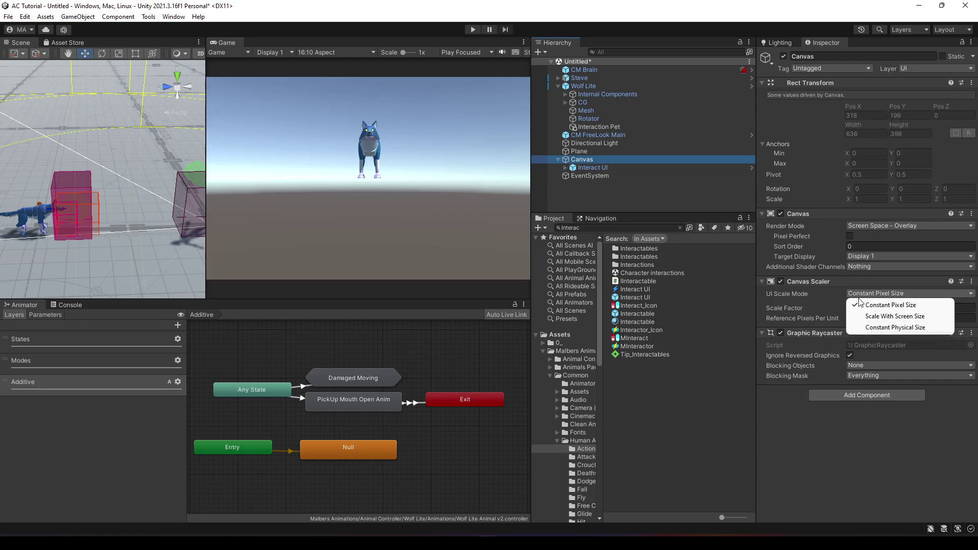
{"action": "left_click", "coordinate": [879, 317]}
{"action": "left_click", "coordinate": [641, 184]}
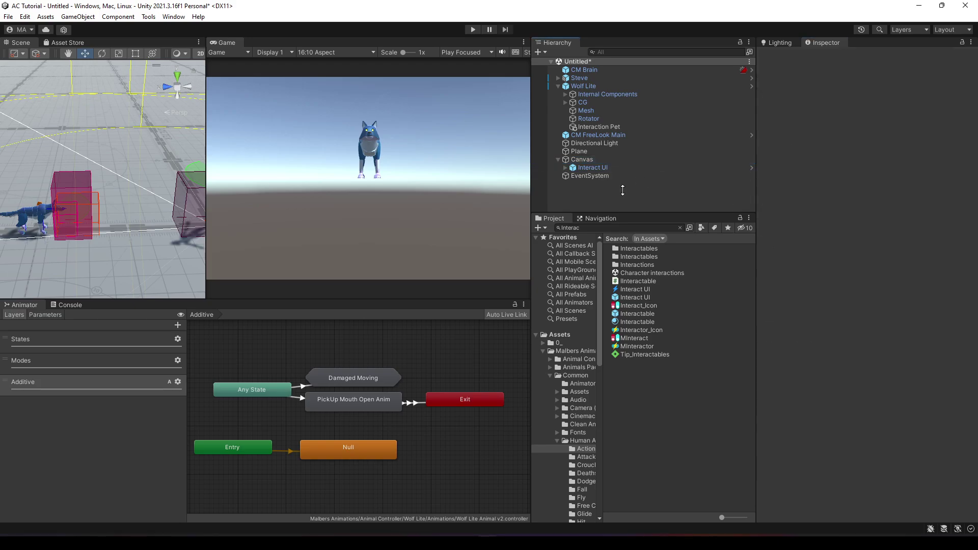
Step: Search the project for "Foc" and add the OnFocused prefab as a child of Interaction Pet
{"action": "left_click", "coordinate": [593, 127]}
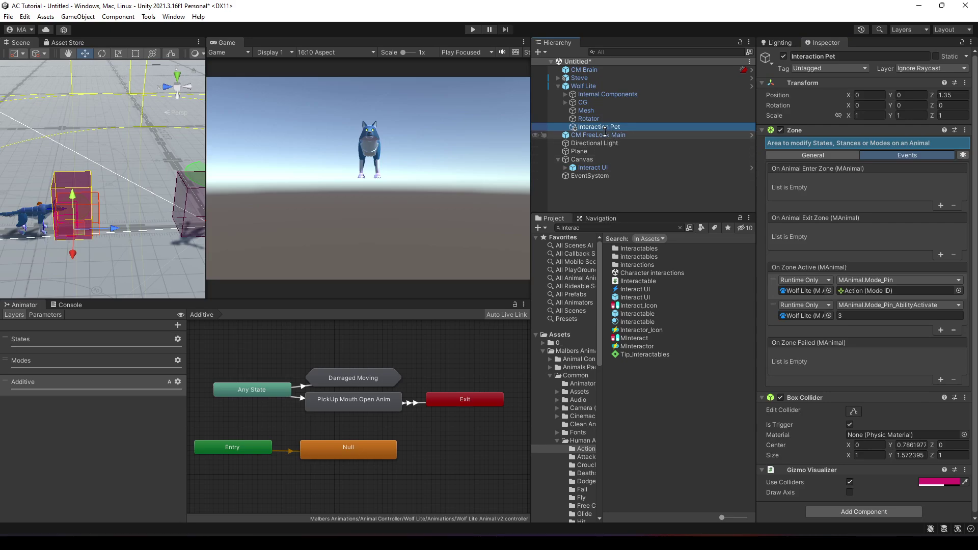
{"action": "left_click", "coordinate": [615, 226]}
{"action": "left_click_drag", "start_coordinate": [616, 226], "coordinate": [481, 234]}
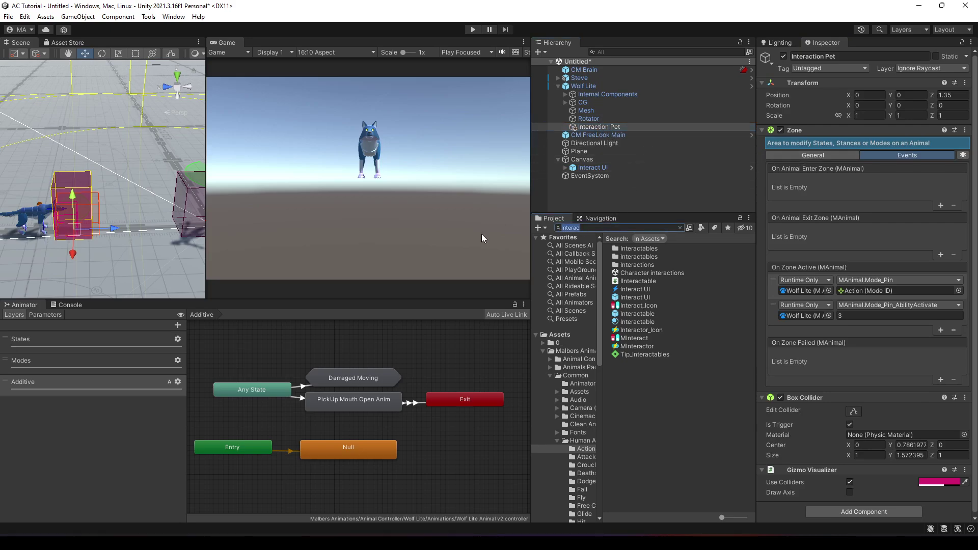
{"action": "type", "text": "Foc"}
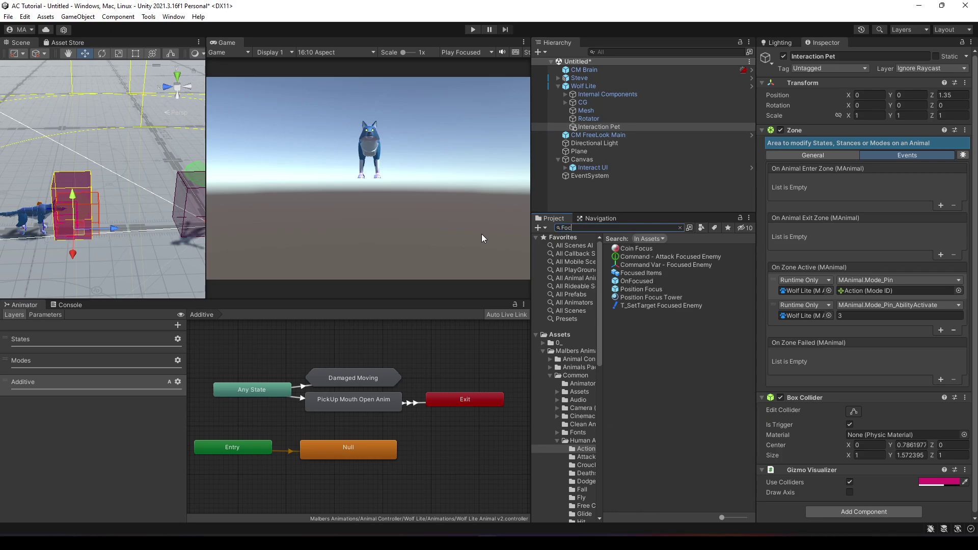
{"action": "left_click_drag", "start_coordinate": [625, 280], "coordinate": [589, 127]}
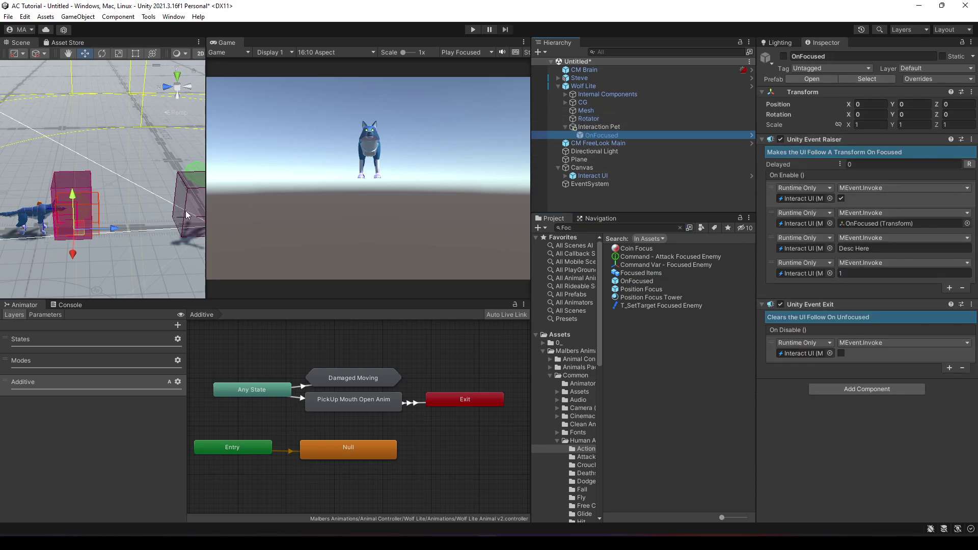
Step: Raise the OnFocused object to about Y 0.95 and frame it in the Scene view
{"action": "left_click_drag", "start_coordinate": [75, 195], "coordinate": [75, 166]}
{"action": "mouse_move", "coordinate": [77, 200]}
{"action": "right_mouse_down"}
{"action": "mouse_move", "coordinate": [4, 169]}
{"action": "mouse_move", "coordinate": [65, 209]}
{"action": "right_mouse_up"}
{"action": "key", "text": "f"}
{"action": "scroll", "coordinate": [88, 207], "scroll_direction": "up", "scroll_amount": 10}
{"action": "left_click_drag", "start_coordinate": [87, 207], "coordinate": [154, 203], "text": "alt"}
{"action": "right_click_drag", "start_coordinate": [155, 203], "coordinate": [168, 202]}
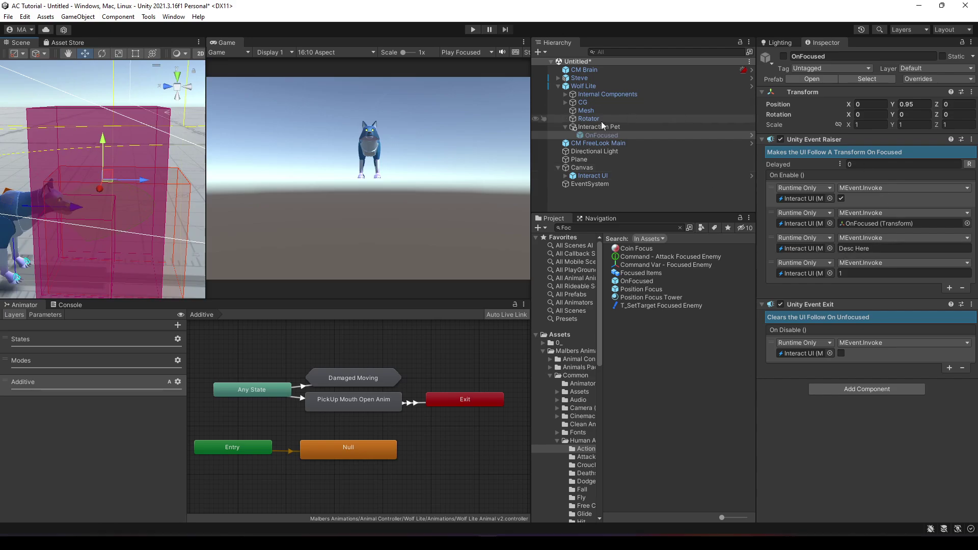
Step: Add an On Animal Enter Zone event to Interaction Pet that calls GameObject.SetActive on OnFocused with the value enabled
{"action": "left_click", "coordinate": [618, 129]}
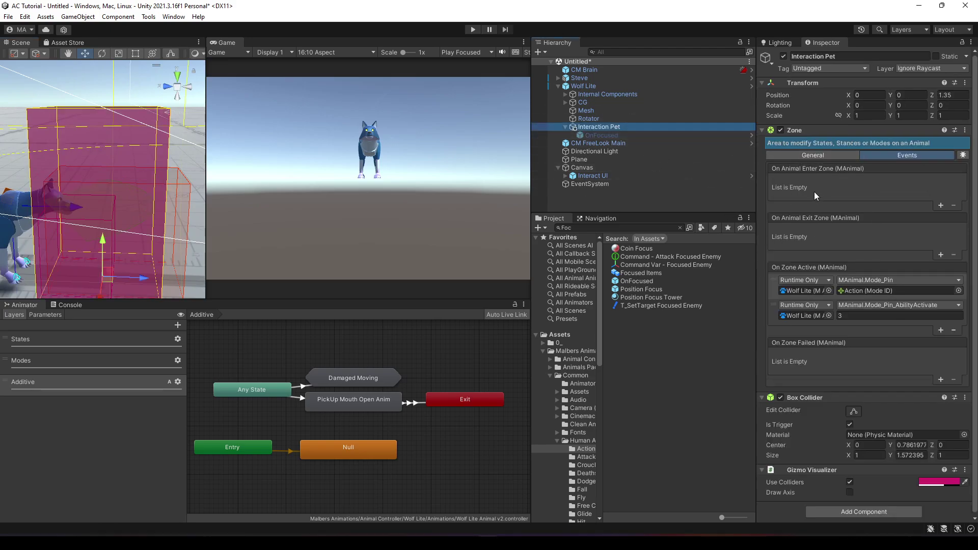
{"action": "left_click", "coordinate": [941, 205]}
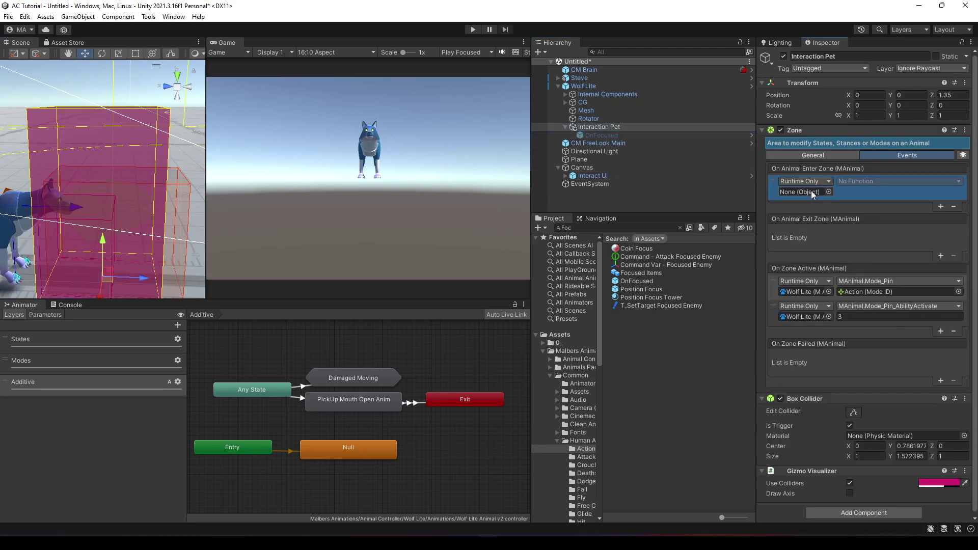
{"action": "left_click_drag", "start_coordinate": [602, 135], "coordinate": [804, 192]}
{"action": "left_click", "coordinate": [859, 183]}
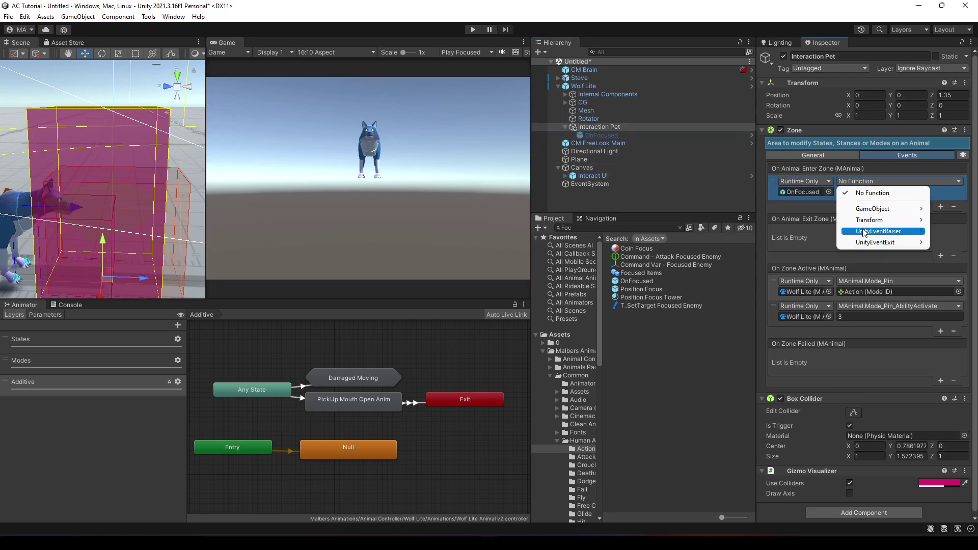
{"action": "mouse_move", "coordinate": [875, 210]}
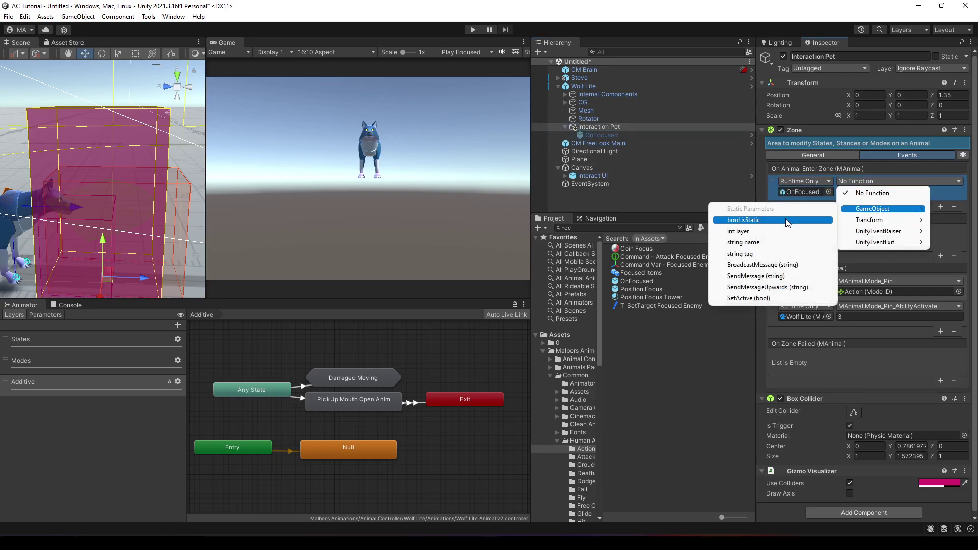
{"action": "left_click", "coordinate": [749, 298]}
{"action": "left_click", "coordinate": [840, 191]}
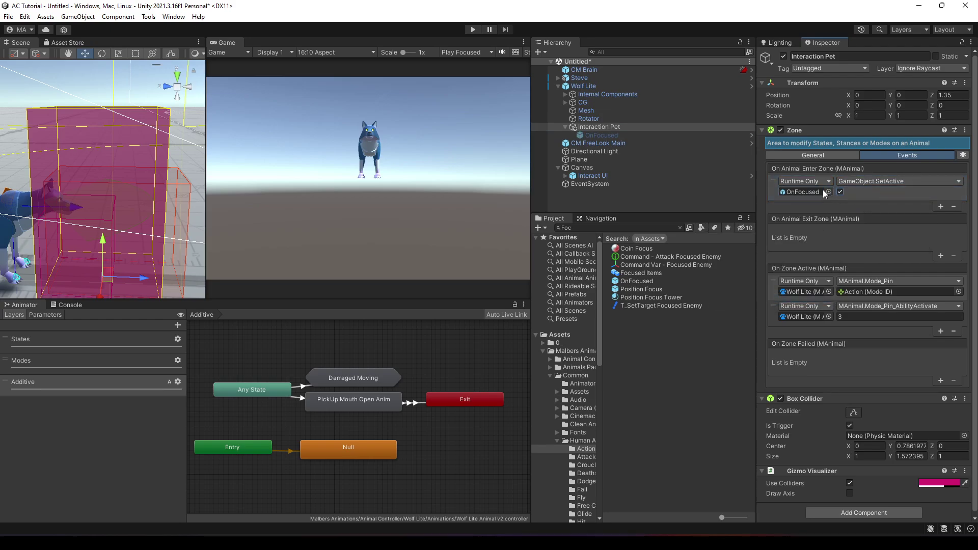
Step: Copy the On Animal Enter Zone event into On Animal Exit Zone and disable the GameObject.SetActive value for OnFocused there
{"action": "right_click", "coordinate": [809, 170]}
{"action": "left_click", "coordinate": [821, 189]}
{"action": "right_click", "coordinate": [796, 219]}
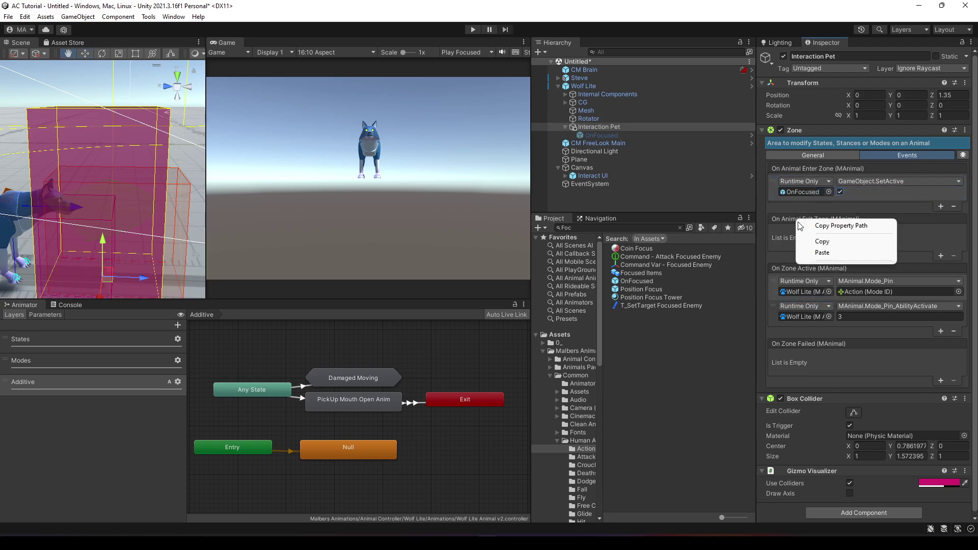
{"action": "left_click", "coordinate": [814, 253]}
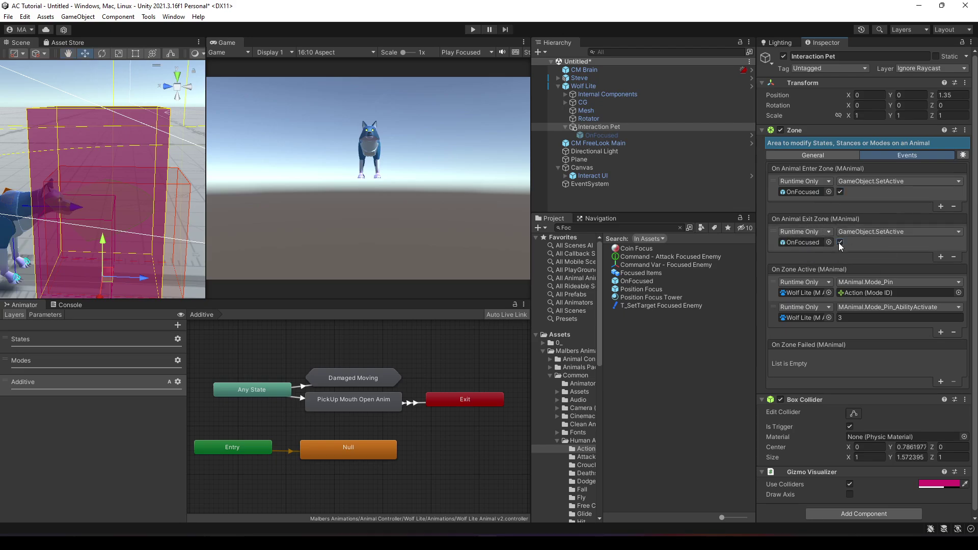
Step: Play-test the scene by walking the character into and out of the wolf's interaction zone, and exit play mode
{"action": "left_click", "coordinate": [473, 30]}
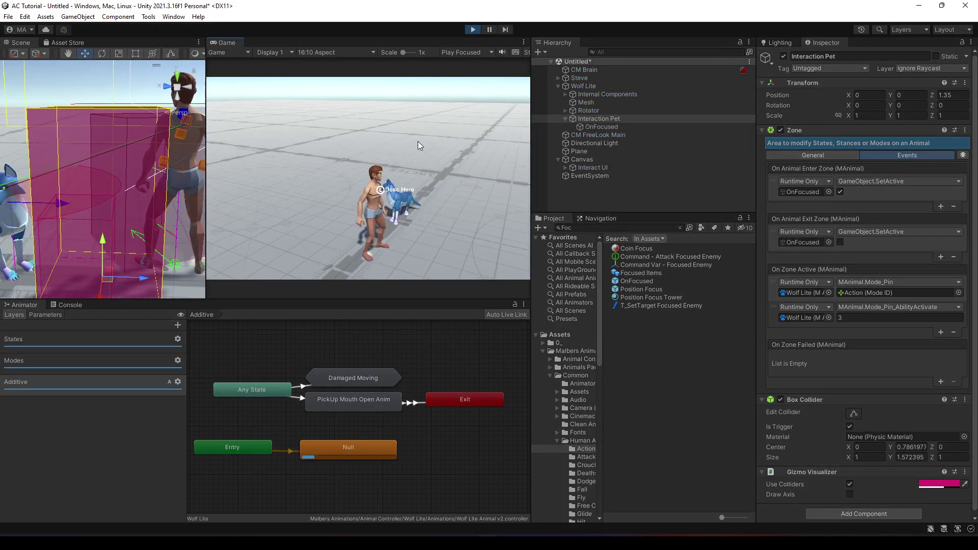
{"action": "key", "text": "s"}
{"action": "key", "text": "w"}
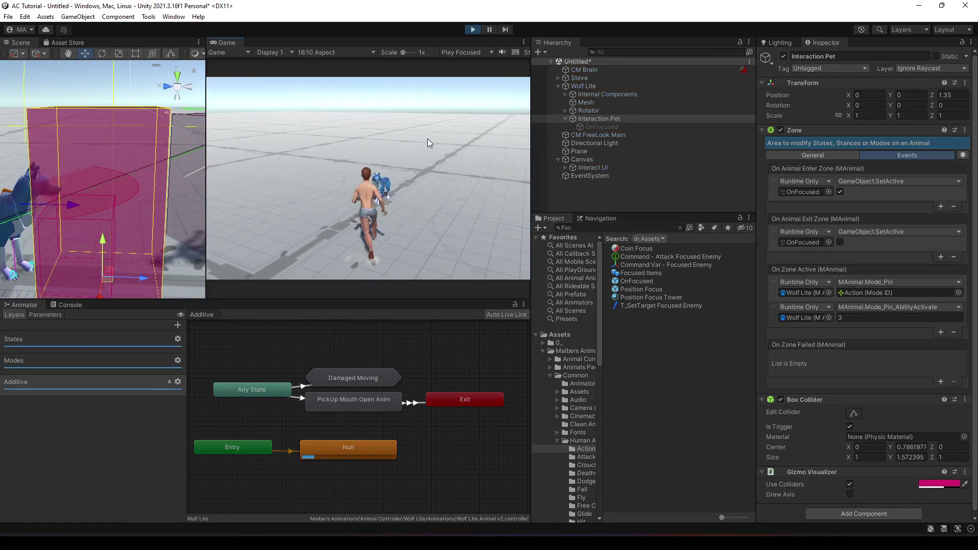
{"action": "key", "text": "s"}
{"action": "left_click", "coordinate": [473, 30]}
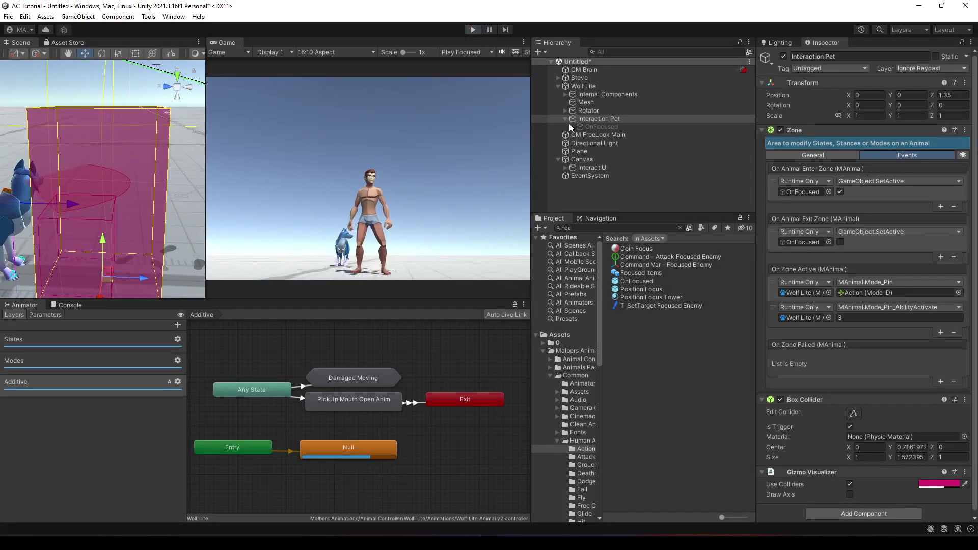
Step: Set the text sent to the Interact UI in OnFocused's On Enable events to "Pet"
{"action": "left_click", "coordinate": [596, 136]}
{"action": "left_click", "coordinate": [883, 248]}
{"action": "type", "text": "Pet"}
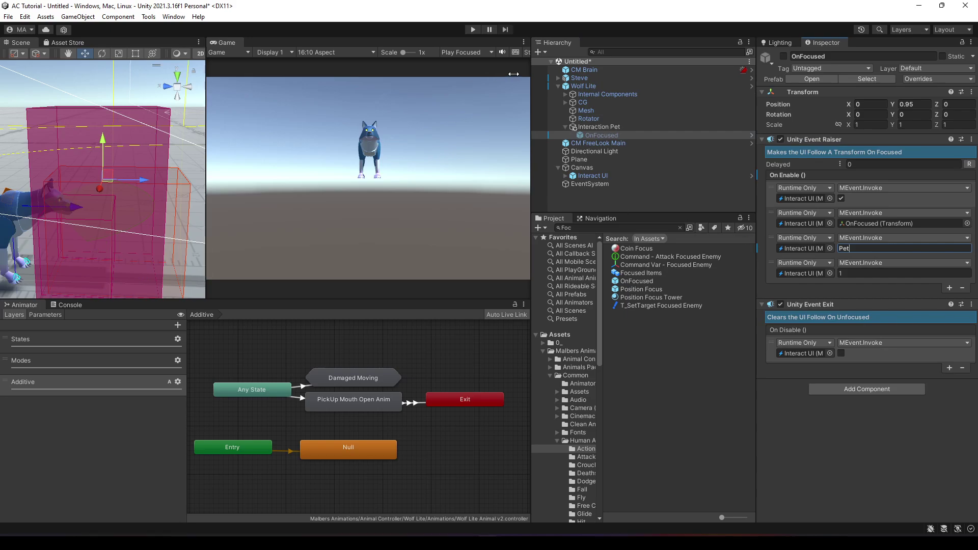
Step: Play-test the "Pet" prompt by walking up to the wolf and triggering the petting interaction, and exit play mode
{"action": "left_click", "coordinate": [473, 30]}
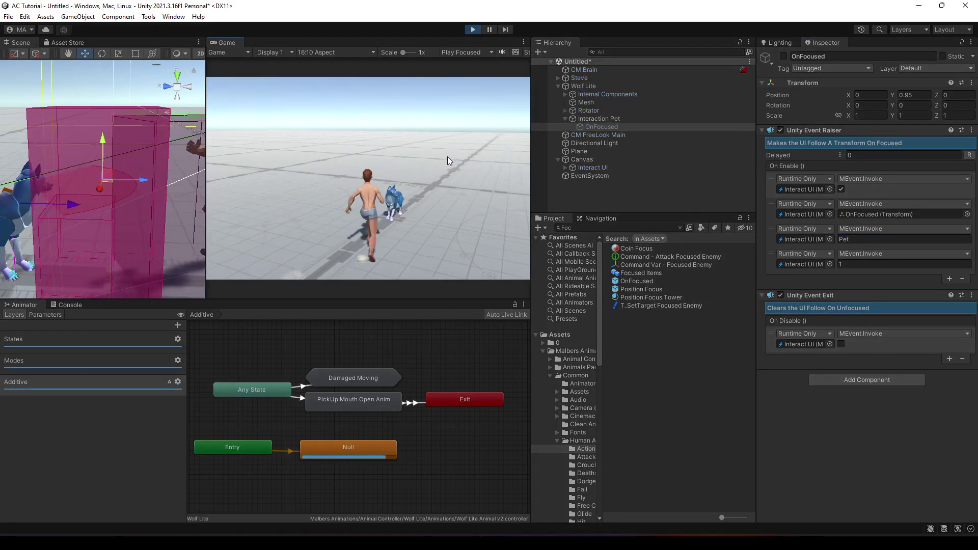
{"action": "key", "text": "e"}
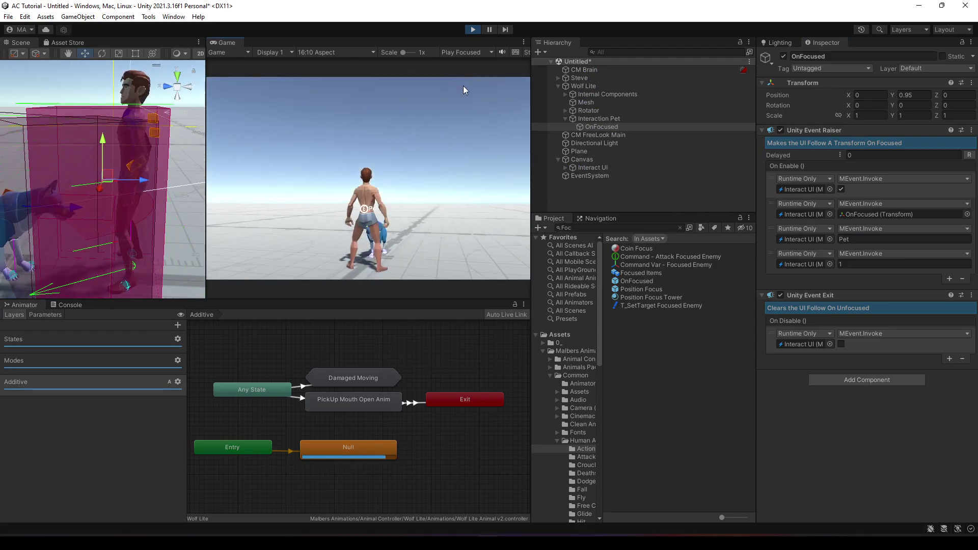
{"action": "key", "text": "a"}
{"action": "key", "text": "e"}
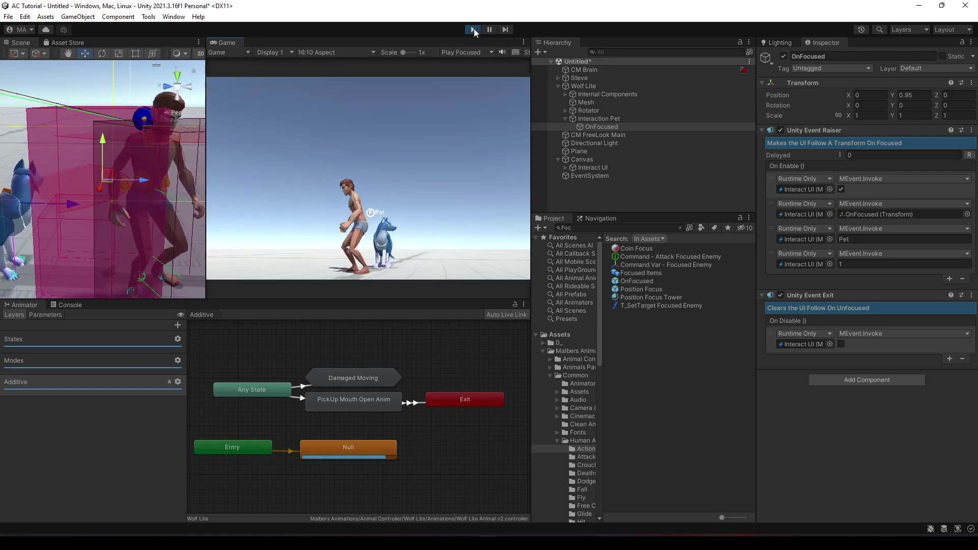
{"action": "left_click", "coordinate": [473, 29]}
Step: Add an Aligner component to the Interaction Pet object
{"action": "left_click", "coordinate": [611, 128]}
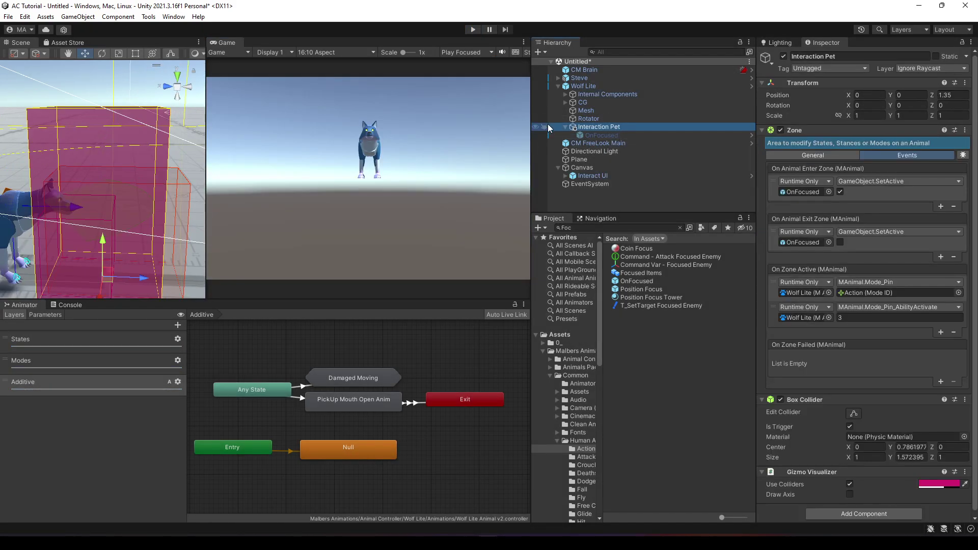
{"action": "scroll", "coordinate": [842, 495], "scroll_direction": "down", "scroll_amount": 1}
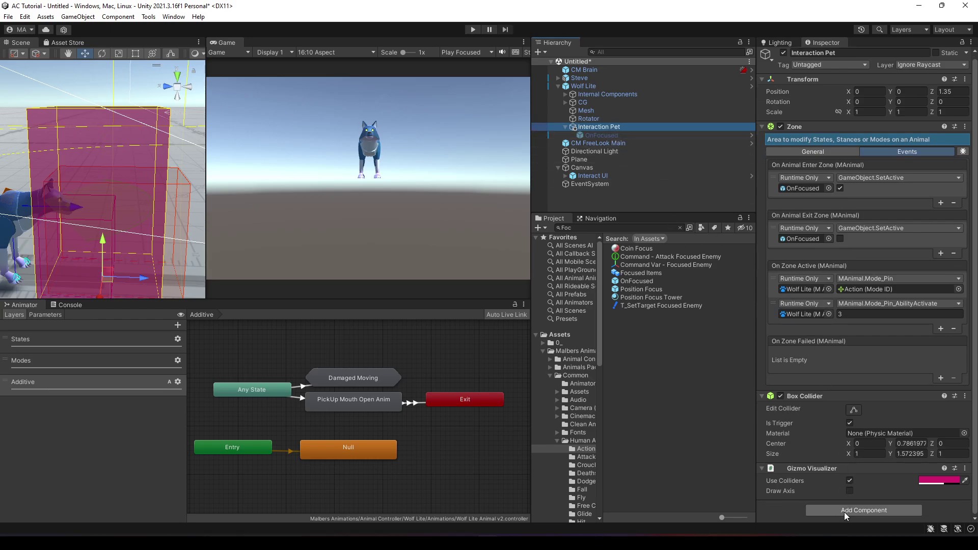
{"action": "left_click", "coordinate": [845, 513]}
{"action": "type", "text": "giani"}
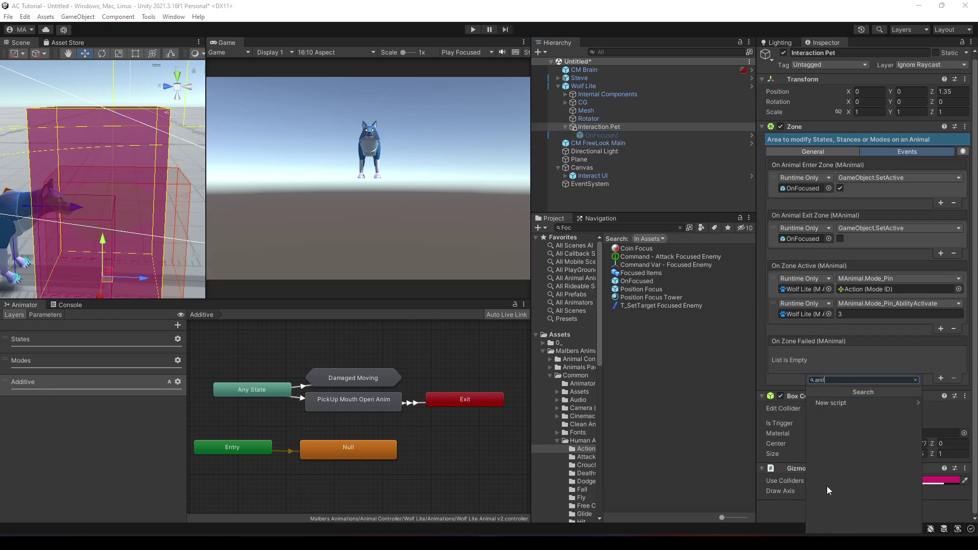
{"action": "key", "text": "BackSpace"}
{"action": "key", "text": "BackSpace"}
{"action": "type", "text": "lig"}
{"action": "left_click", "coordinate": [828, 403]}
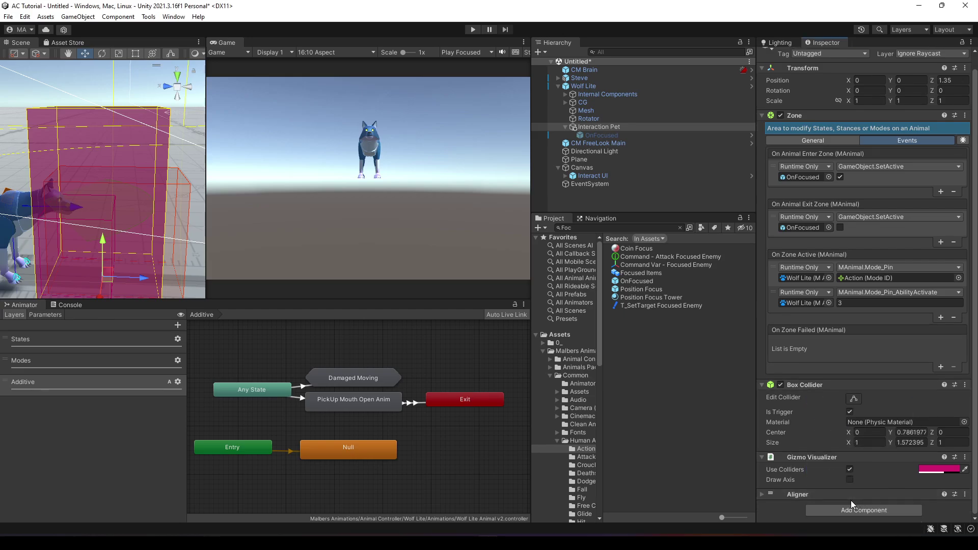
Step: Connect Interaction Pet's Zone component to the Aligner using Connect to Align
{"action": "scroll", "coordinate": [855, 494], "scroll_direction": "down", "scroll_amount": 5}
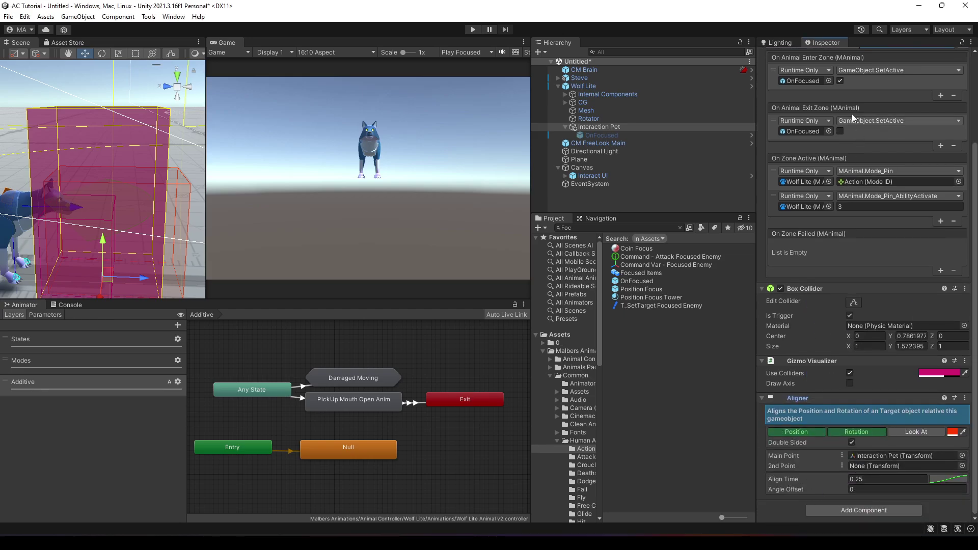
{"action": "scroll", "coordinate": [847, 206], "scroll_direction": "up", "scroll_amount": 2}
{"action": "scroll", "coordinate": [847, 207], "scroll_direction": "up", "scroll_amount": 1}
{"action": "right_click", "coordinate": [801, 74]}
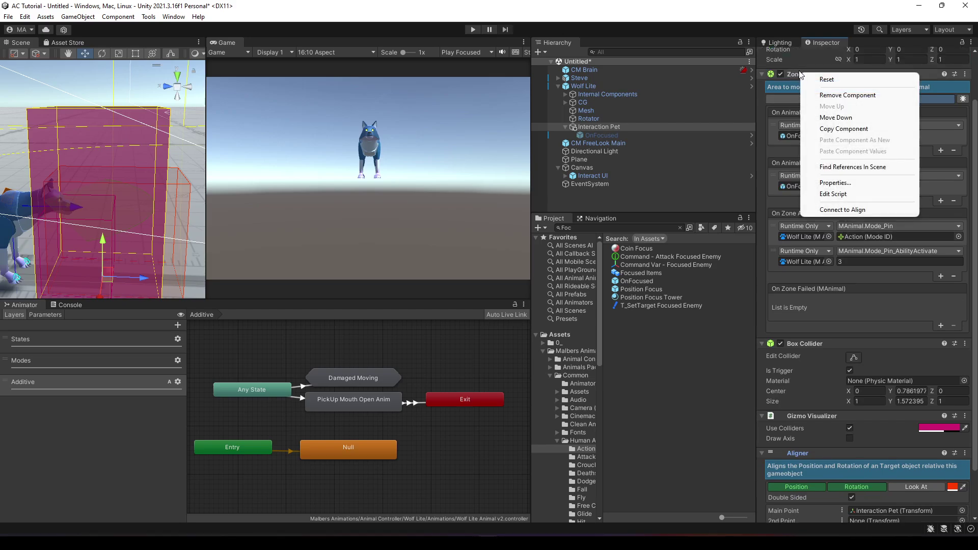
{"action": "left_click", "coordinate": [823, 210]}
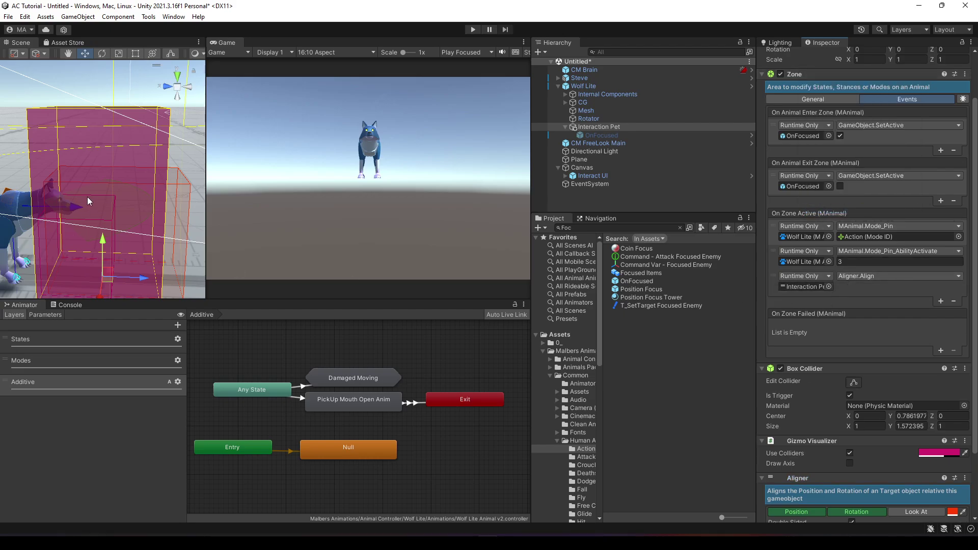
Step: Turn off the Aligner's Position and Rotation alignment and enable Look At instead
{"action": "middle_click_drag", "start_coordinate": [104, 210], "coordinate": [66, 206]}
{"action": "left_click_drag", "start_coordinate": [66, 206], "coordinate": [102, 153], "text": "alt"}
{"action": "middle_click_drag", "start_coordinate": [102, 153], "coordinate": [83, 129]}
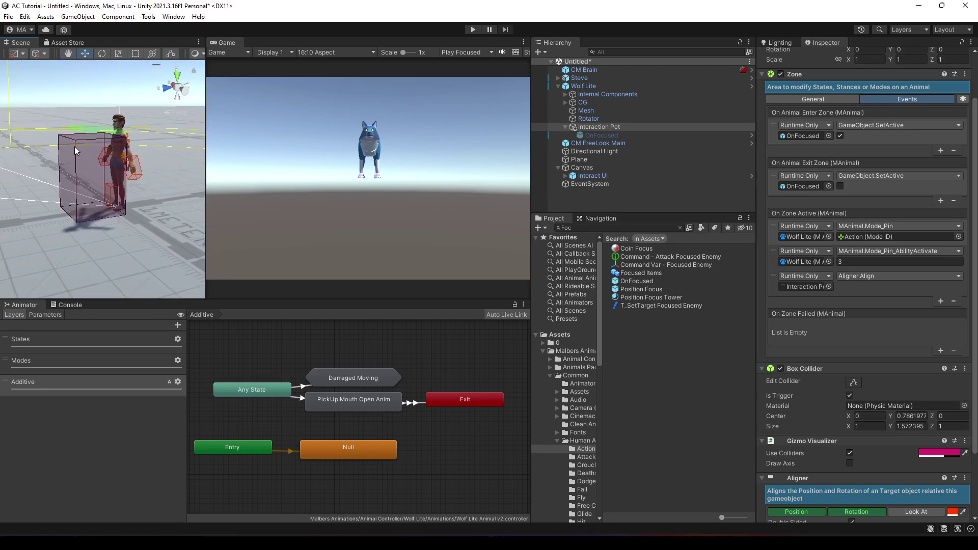
{"action": "mouse_move", "coordinate": [102, 120]}
{"action": "right_mouse_down"}
{"action": "mouse_move", "coordinate": [144, 165]}
{"action": "mouse_move", "coordinate": [89, 134]}
{"action": "right_mouse_up"}
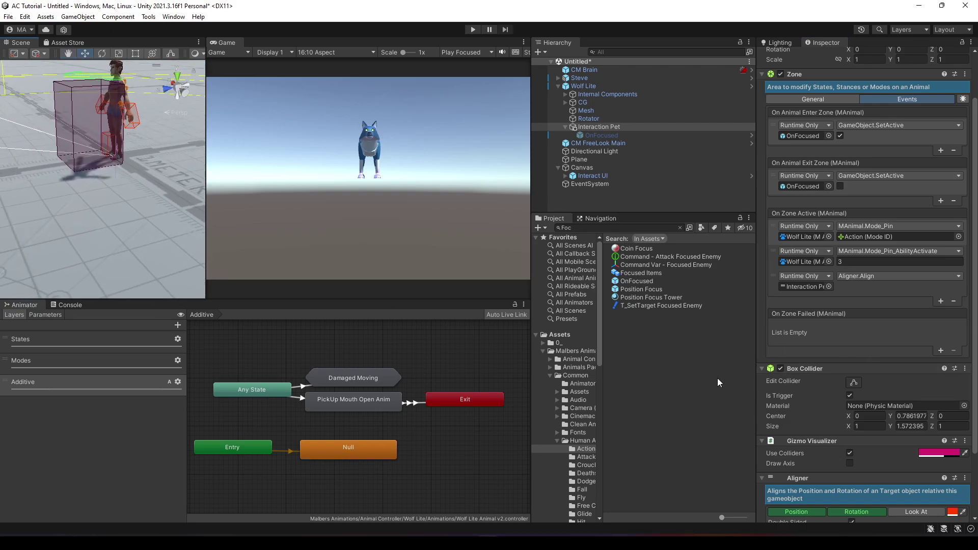
{"action": "scroll", "coordinate": [860, 453], "scroll_direction": "down", "scroll_amount": 4}
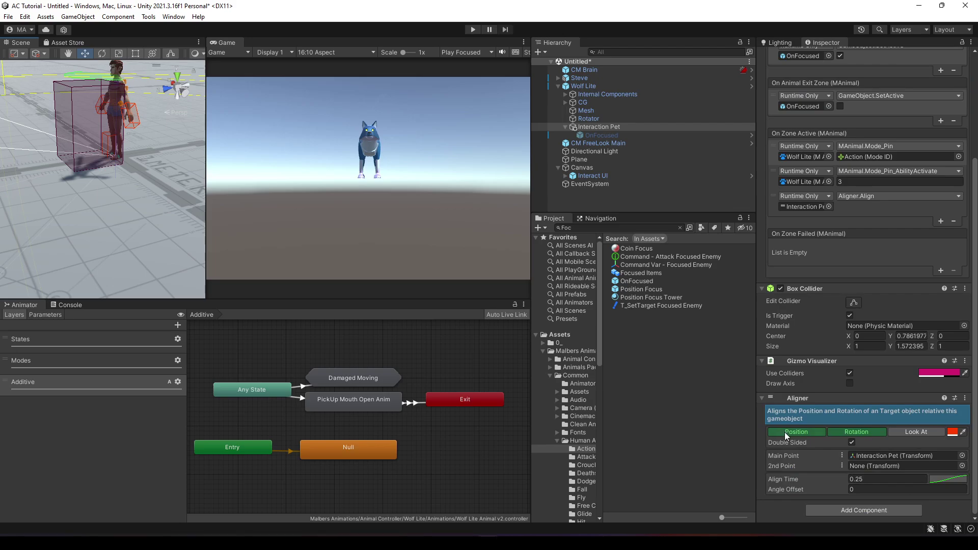
{"action": "left_click", "coordinate": [842, 432]}
{"action": "left_click", "coordinate": [813, 435]}
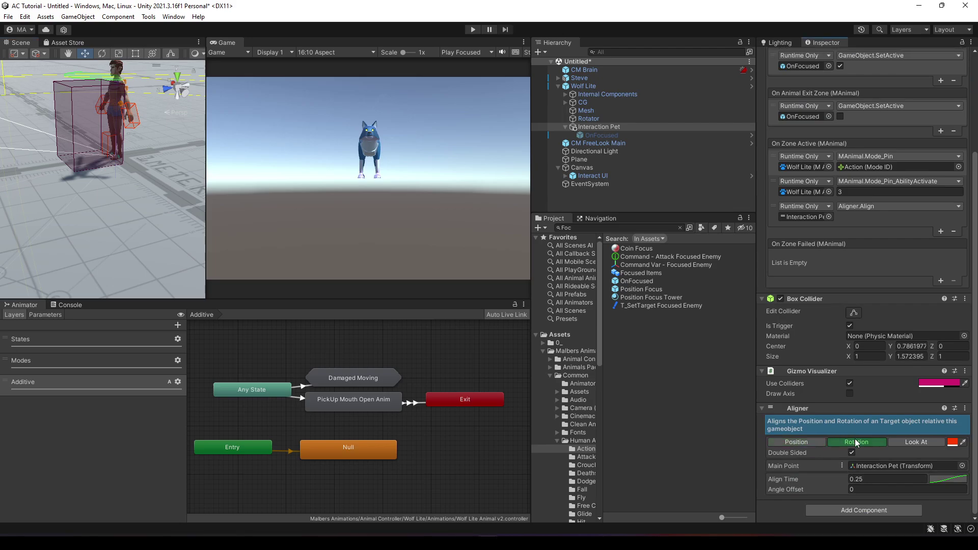
{"action": "scroll", "coordinate": [867, 444], "scroll_direction": "up", "scroll_amount": 1}
{"action": "left_click", "coordinate": [909, 463]}
Step: Set the Aligner's Radius to 1.47
{"action": "right_click_drag", "start_coordinate": [197, 159], "coordinate": [37, 212]}
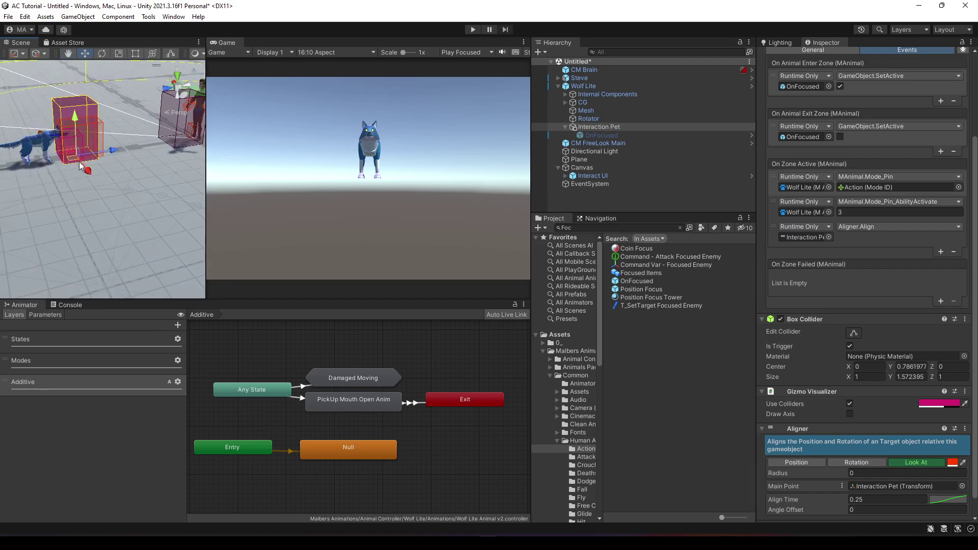
{"action": "scroll", "coordinate": [842, 445], "scroll_direction": "down", "scroll_amount": 1}
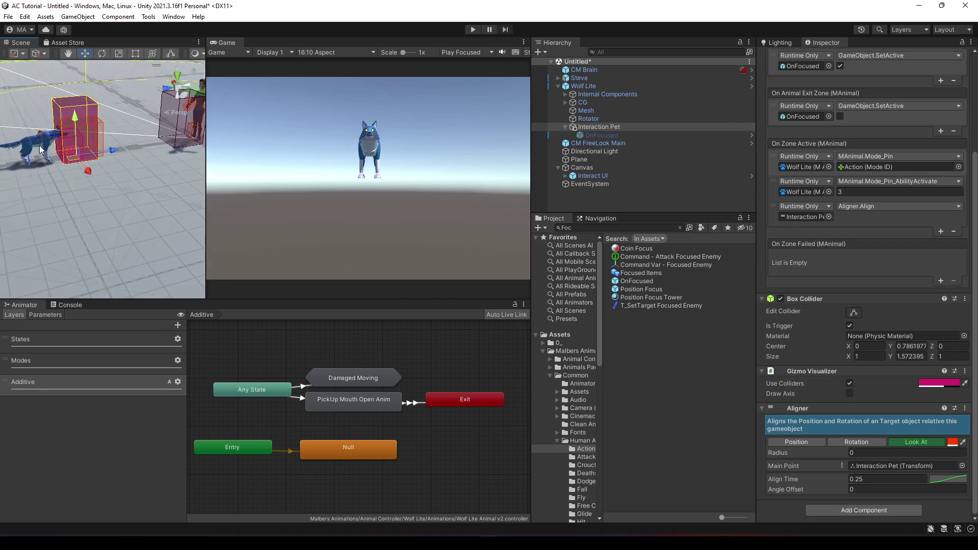
{"action": "right_click_drag", "start_coordinate": [49, 140], "coordinate": [70, 136]}
{"action": "left_click_drag", "start_coordinate": [793, 454], "coordinate": [819, 452]}
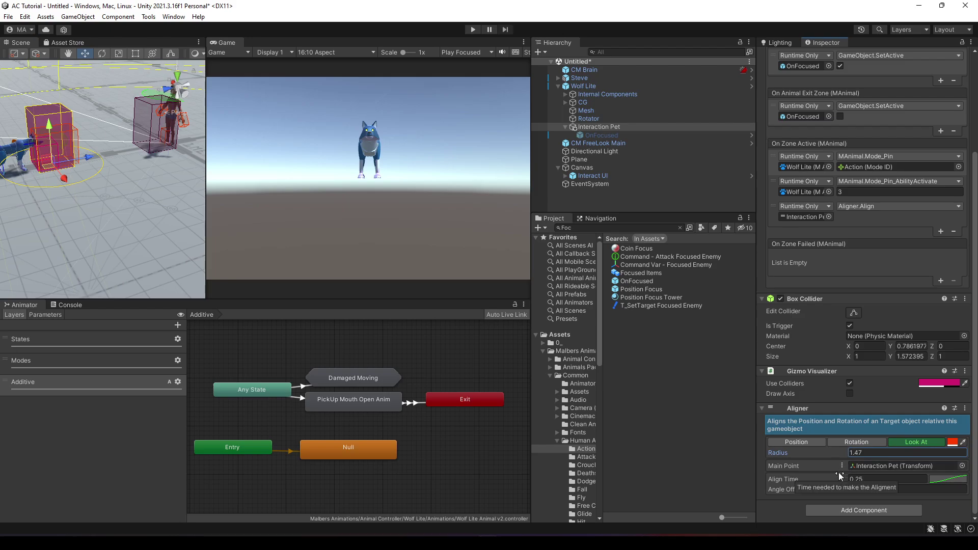
Step: Assign Wolf Lite as the Aligner's Main Point and set the Align Time to 0.1
{"action": "left_click", "coordinate": [583, 86]}
{"action": "left_click_drag", "start_coordinate": [584, 94], "coordinate": [865, 465]}
{"action": "left_click", "coordinate": [874, 480]}
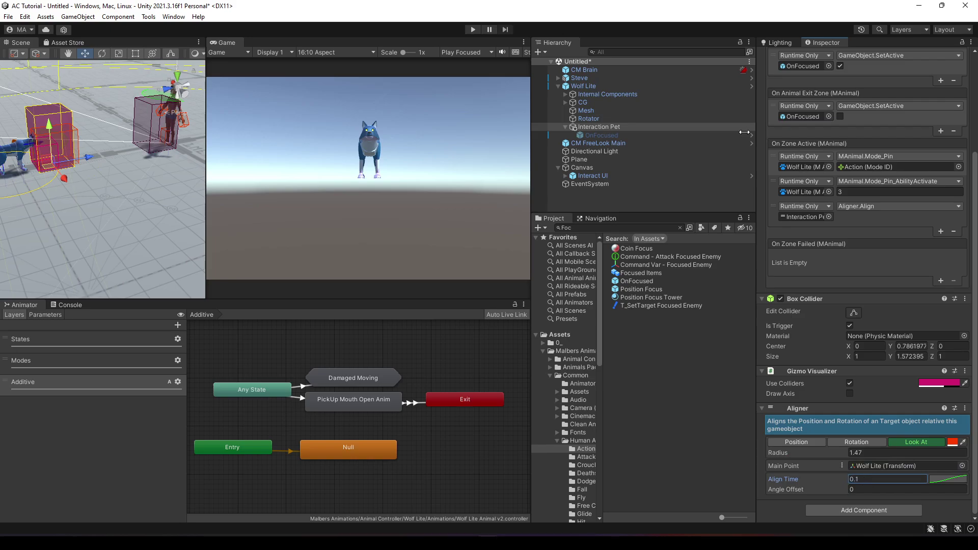
Step: Play-test the Look At alignment by petting the wolf from different sides, and exit play mode
{"action": "left_click", "coordinate": [473, 29]}
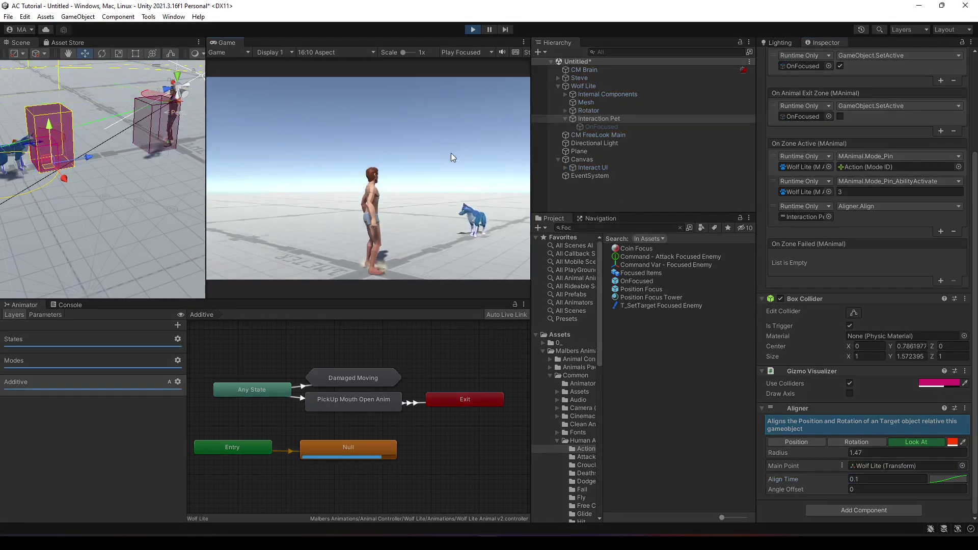
{"action": "key", "text": "w"}
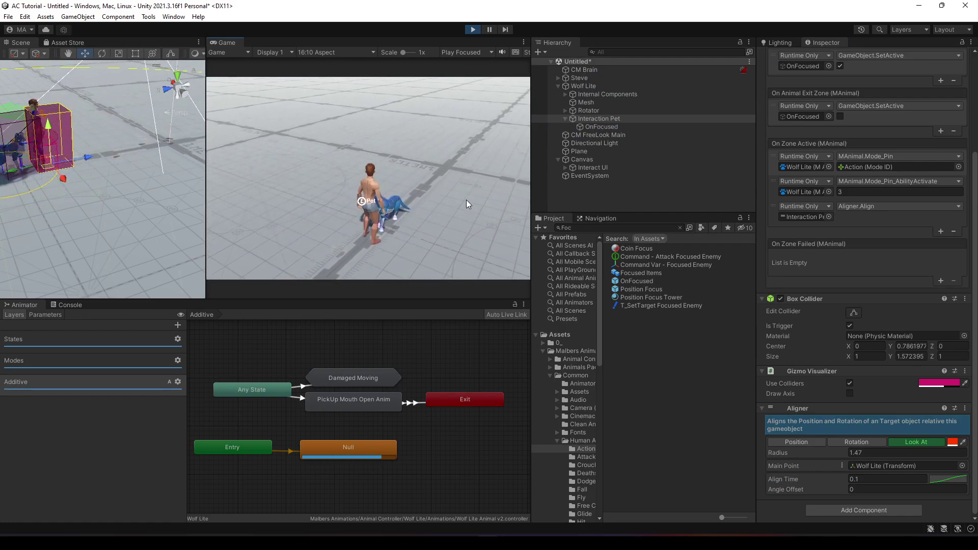
{"action": "key", "text": "a"}
{"action": "key", "text": "e"}
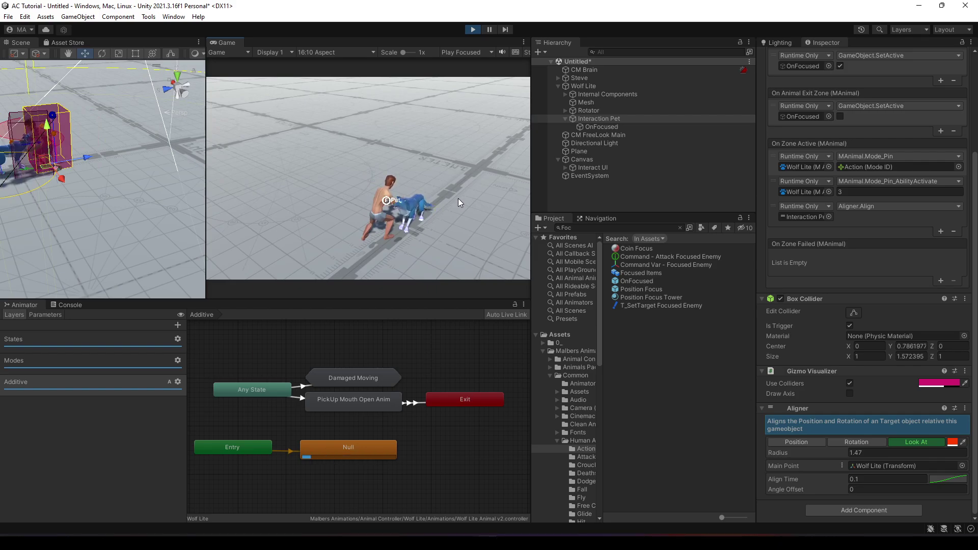
{"action": "key", "text": "e"}
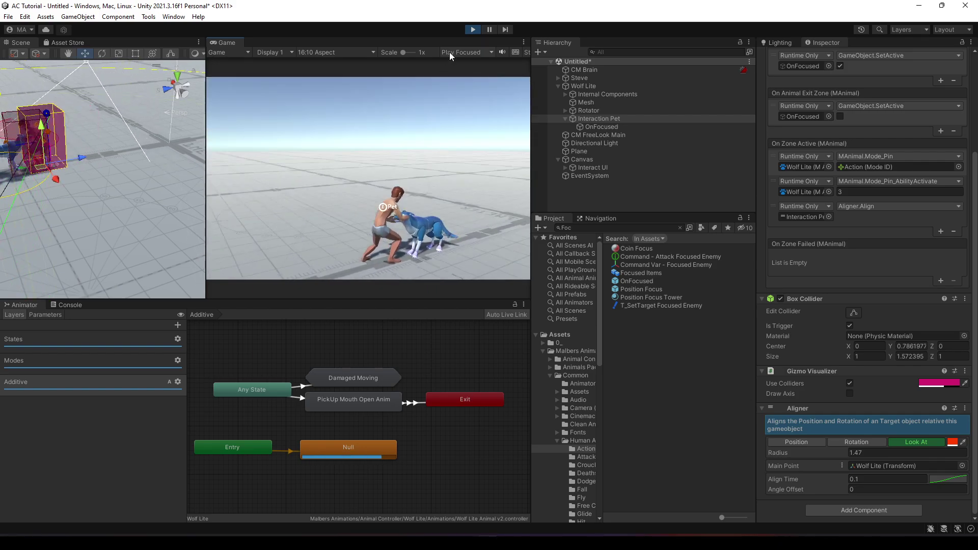
{"action": "left_click", "coordinate": [473, 29]}
Step: Set the Aligner's Radius to 1.92 and play-test petting the wolf at that distance
{"action": "left_click_drag", "start_coordinate": [812, 451], "coordinate": [824, 453]}
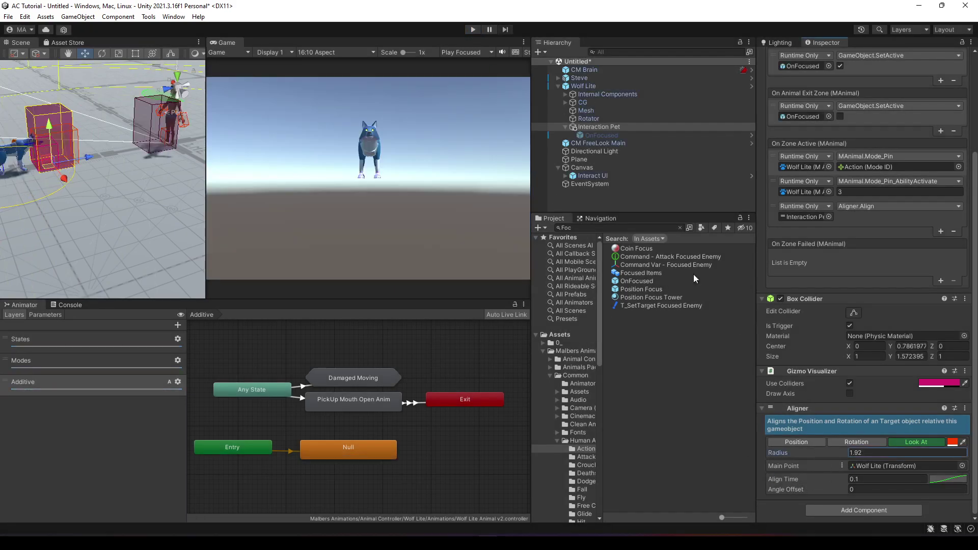
{"action": "left_click", "coordinate": [473, 30]}
{"action": "key", "text": "w"}
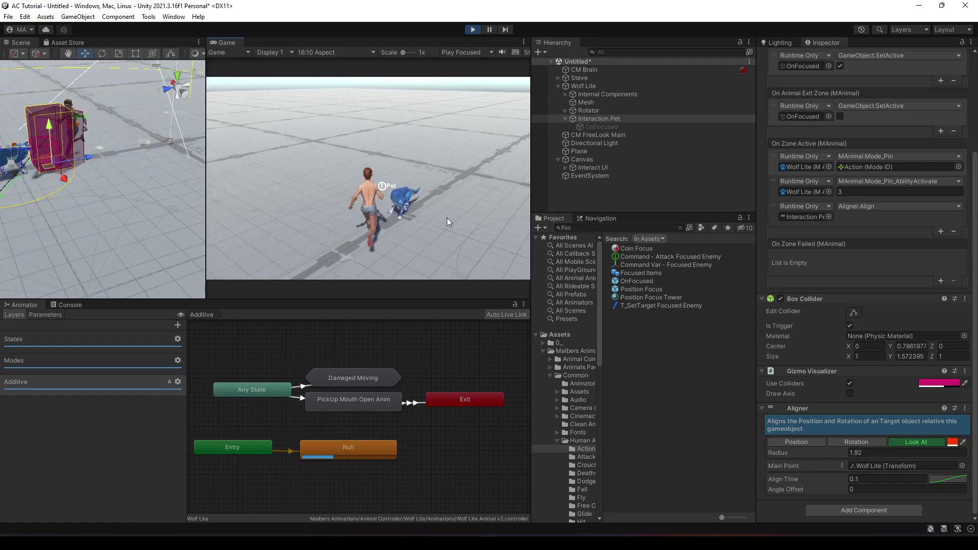
{"action": "key", "text": "s"}
{"action": "key", "text": "d"}
{"action": "key", "text": "e"}
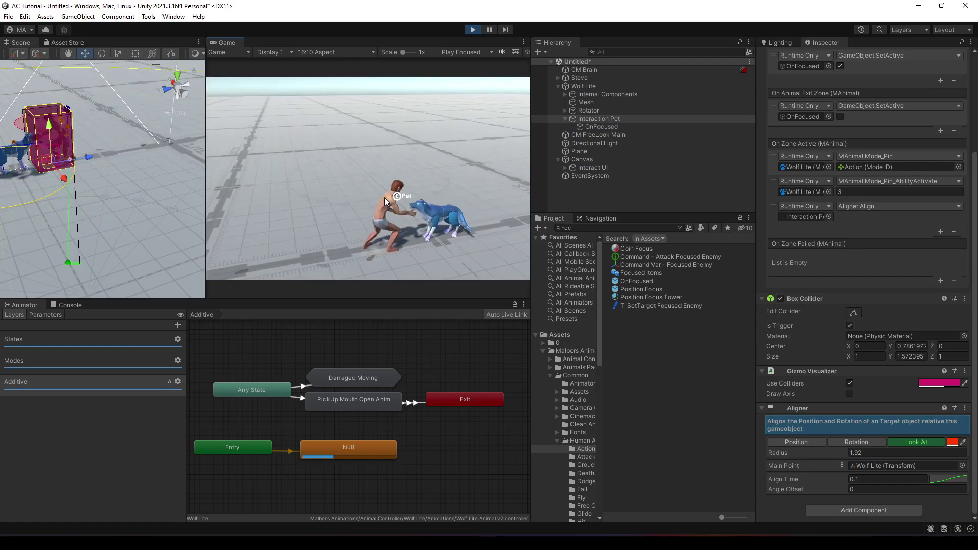
Step: Exit play mode and set the Aligner's Radius to 1.8
{"action": "left_click", "coordinate": [472, 30]}
{"action": "left_click", "coordinate": [892, 453]}
{"action": "type", "text": "8"}
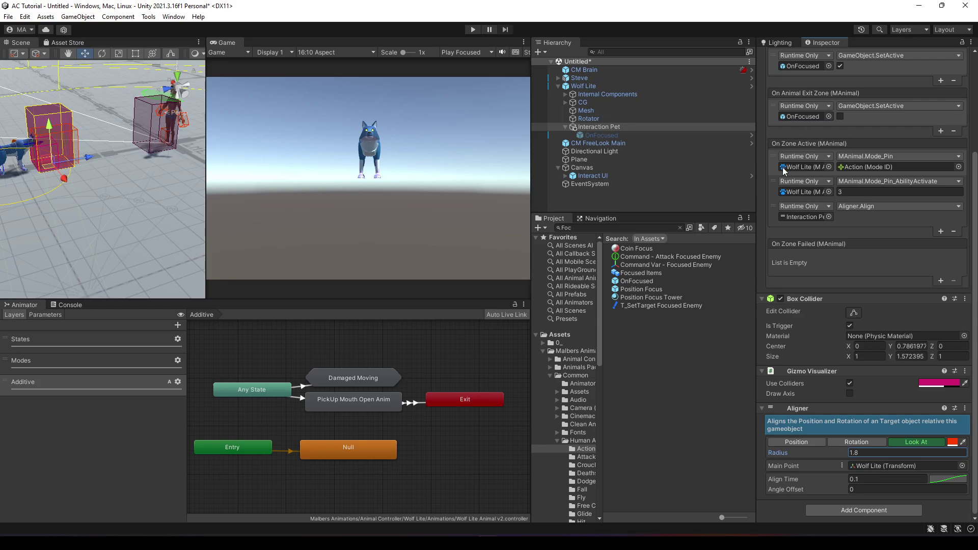
Step: Add an On Zone Active event to Interaction Pet that calls the Aligner's dynamic Align_Self_To function
{"action": "left_click", "coordinate": [940, 231]}
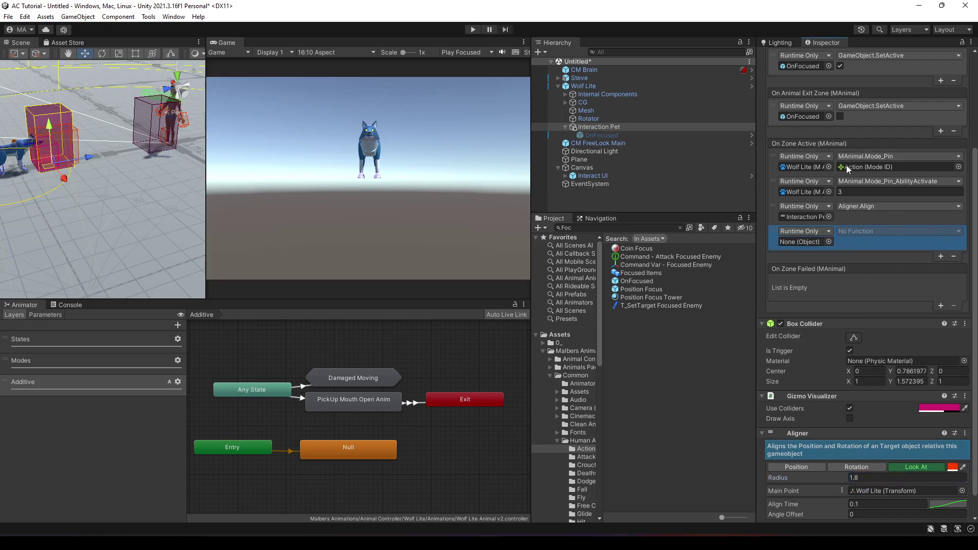
{"action": "left_click_drag", "start_coordinate": [808, 435], "coordinate": [802, 242]}
{"action": "left_click", "coordinate": [859, 231]}
{"action": "mouse_move", "coordinate": [856, 317]}
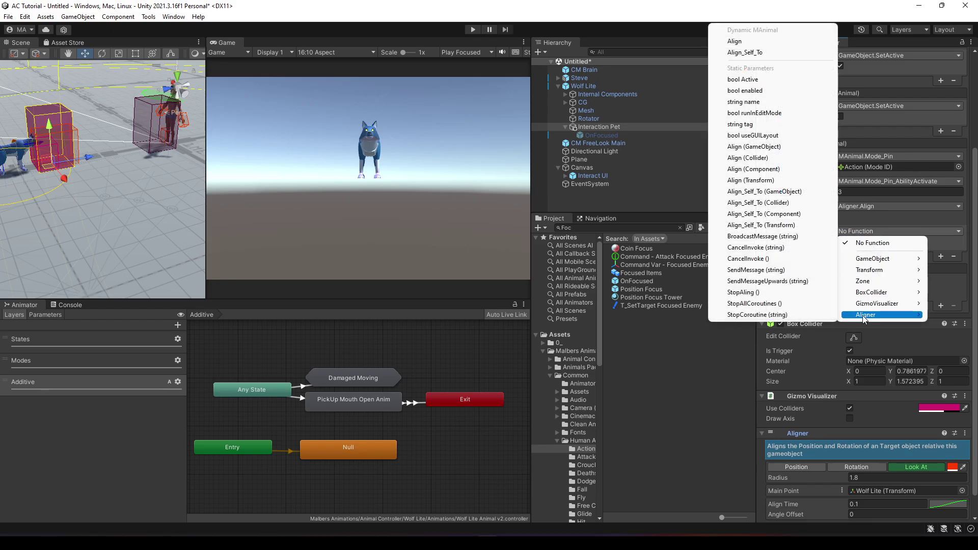
{"action": "left_click", "coordinate": [756, 53]}
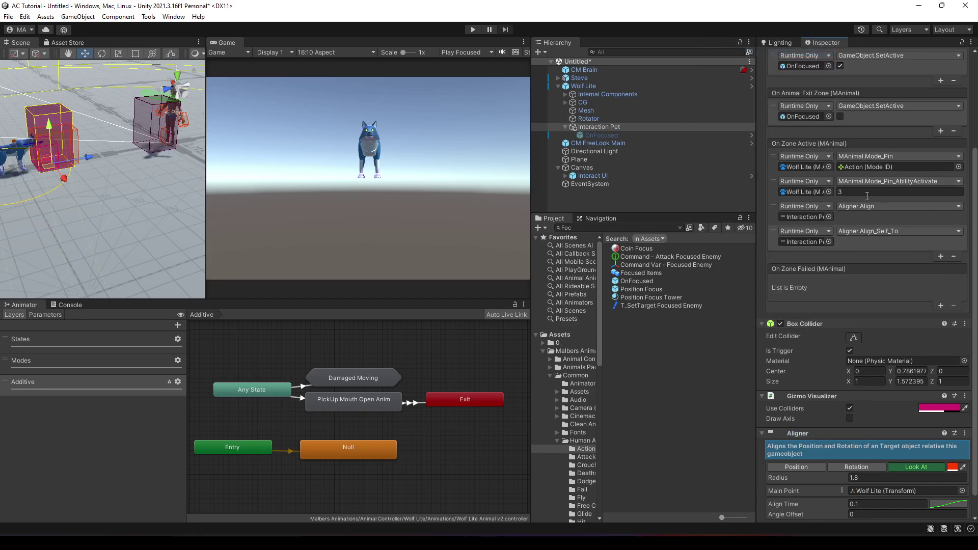
Step: Play-test the wolf aligning itself to the character by petting it from different sides, and exit play mode
{"action": "key", "text": "ctrl+p"}
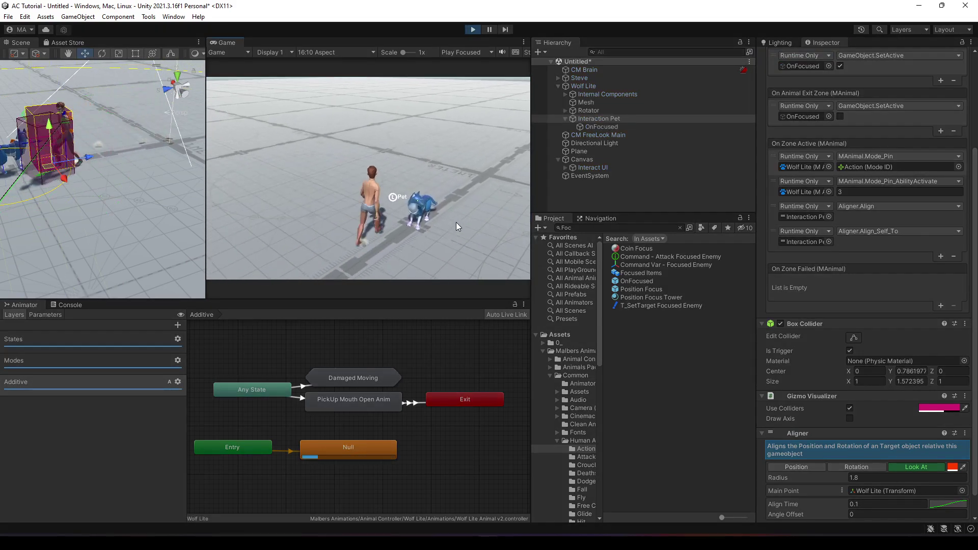
{"action": "key", "text": "e"}
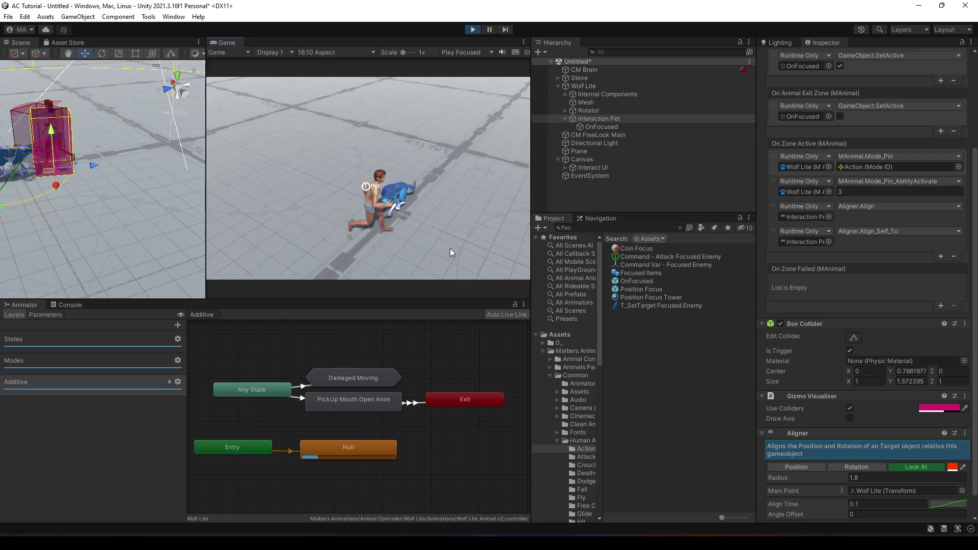
{"action": "key", "text": "s"}
{"action": "key", "text": "w"}
{"action": "key", "text": "e"}
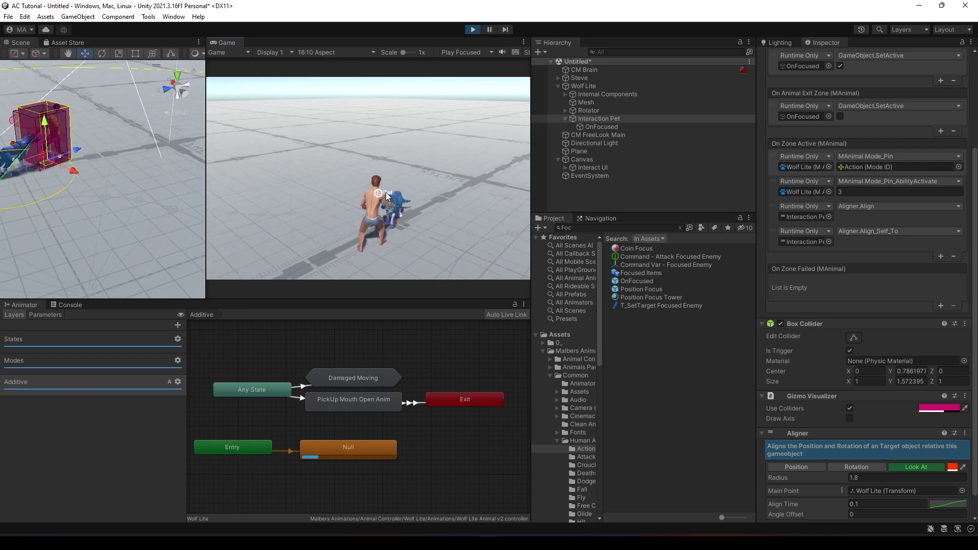
{"action": "left_click", "coordinate": [473, 30]}
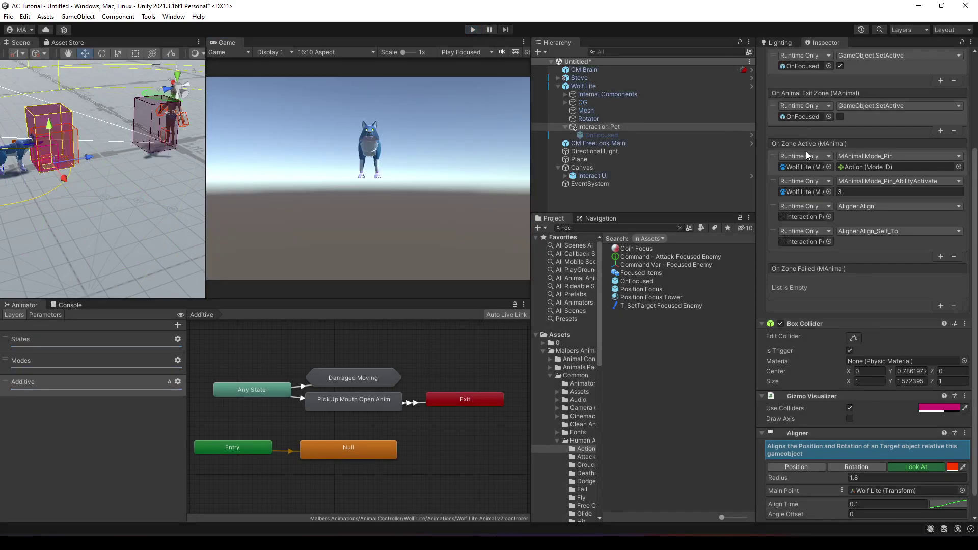
Step: Add an On Zone Active event to Interaction Pet that calls GameObject.SetActive on OnFocused with the value unchecked
{"action": "left_click", "coordinate": [941, 257]}
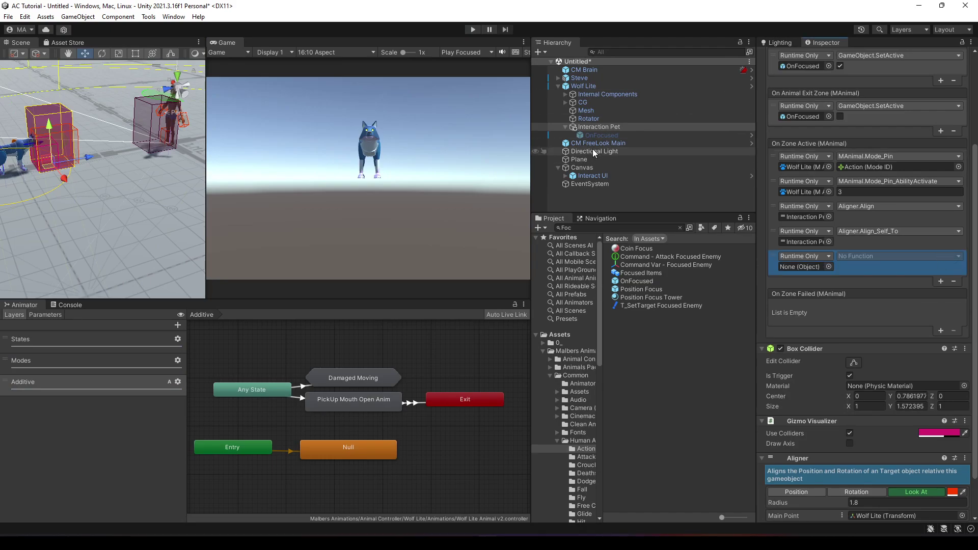
{"action": "left_click_drag", "start_coordinate": [589, 134], "coordinate": [816, 273]}
{"action": "left_click", "coordinate": [851, 256]}
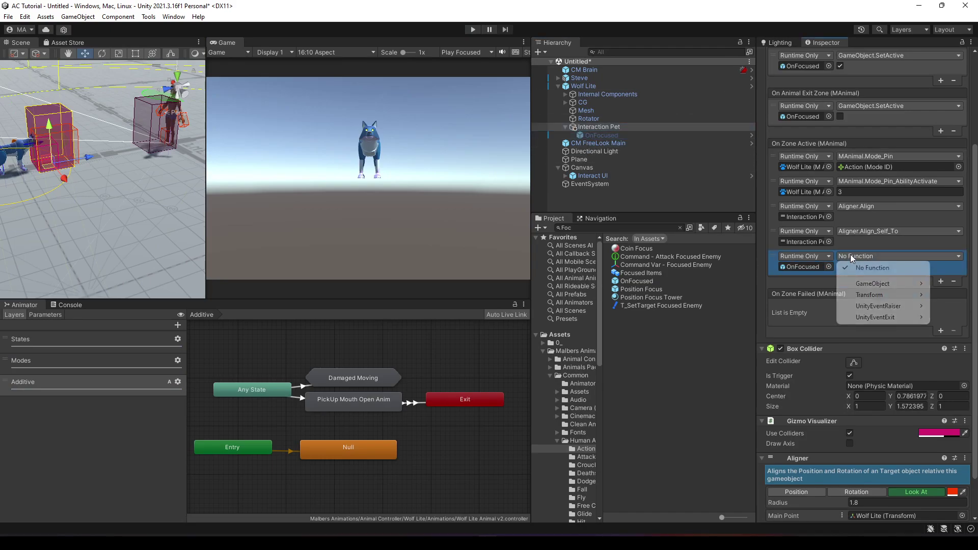
{"action": "mouse_move", "coordinate": [872, 284]}
{"action": "left_click", "coordinate": [765, 376]}
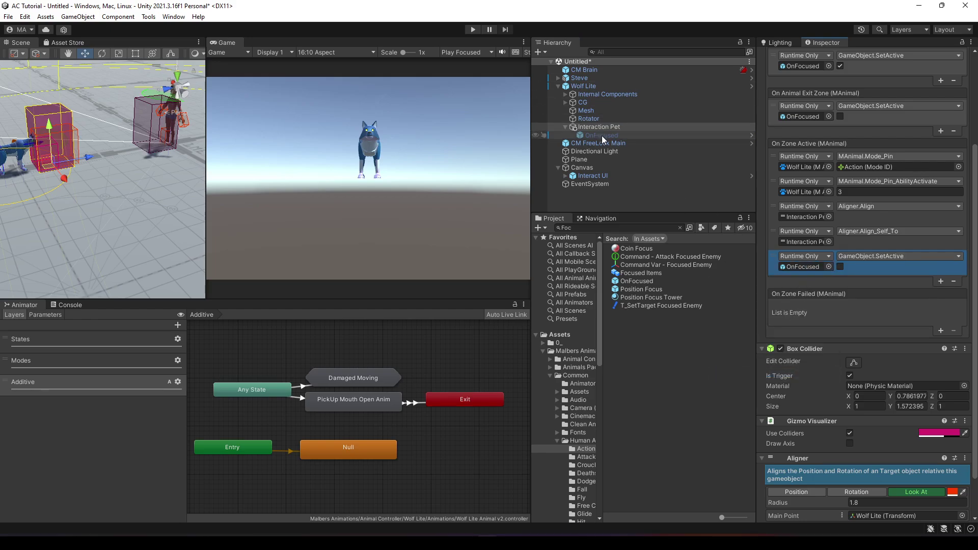
Step: Play-test petting the wolf to check that the Pet prompt hides on activation, and exit play mode
{"action": "left_click", "coordinate": [473, 29]}
{"action": "key", "text": "w"}
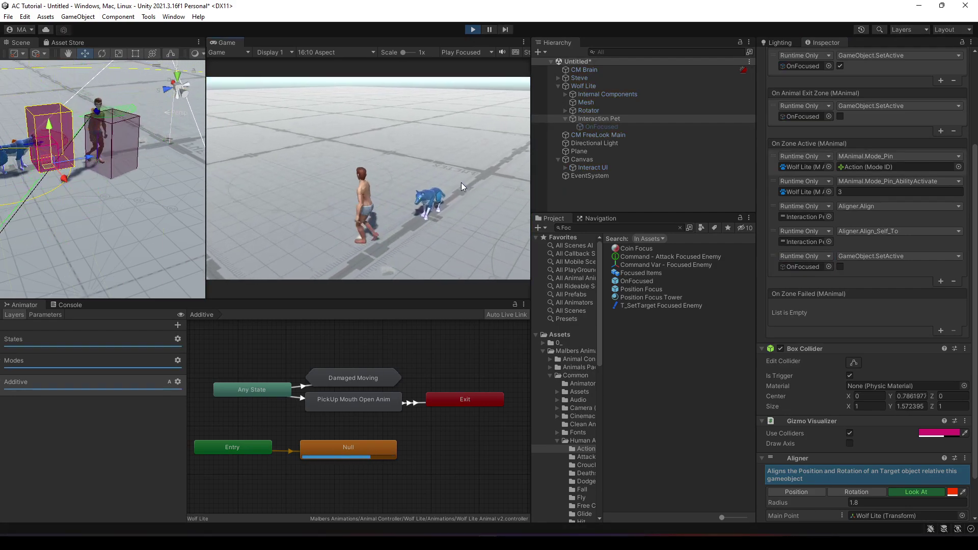
{"action": "key", "text": "e"}
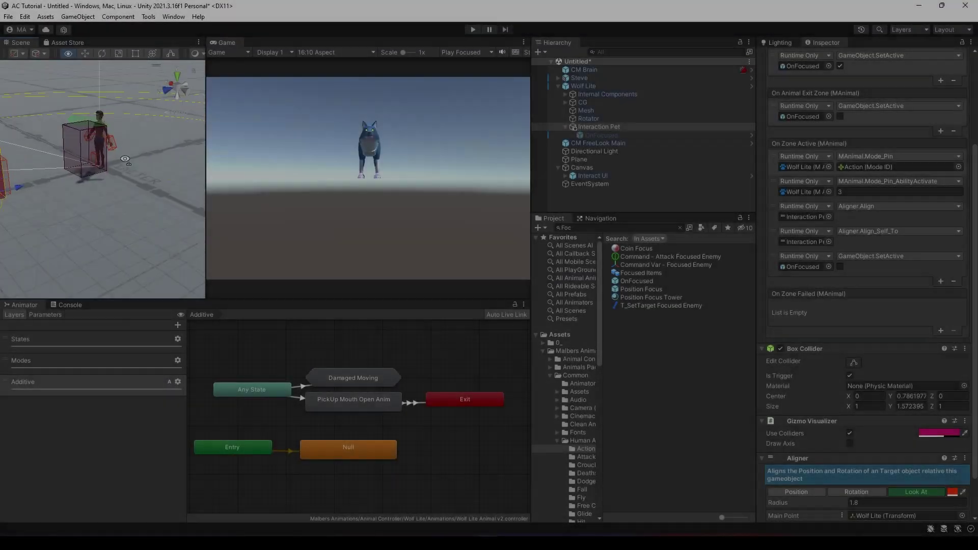
Step: Widen the Scene view, duplicate the Steve character, and move the copy to open floor away from Steve and the wolf
{"action": "left_click_drag", "start_coordinate": [48, 174], "coordinate": [61, 179], "text": "alt"}
{"action": "left_click_drag", "start_coordinate": [203, 225], "coordinate": [258, 225]}
{"action": "left_click_drag", "start_coordinate": [158, 203], "coordinate": [191, 175], "text": "alt"}
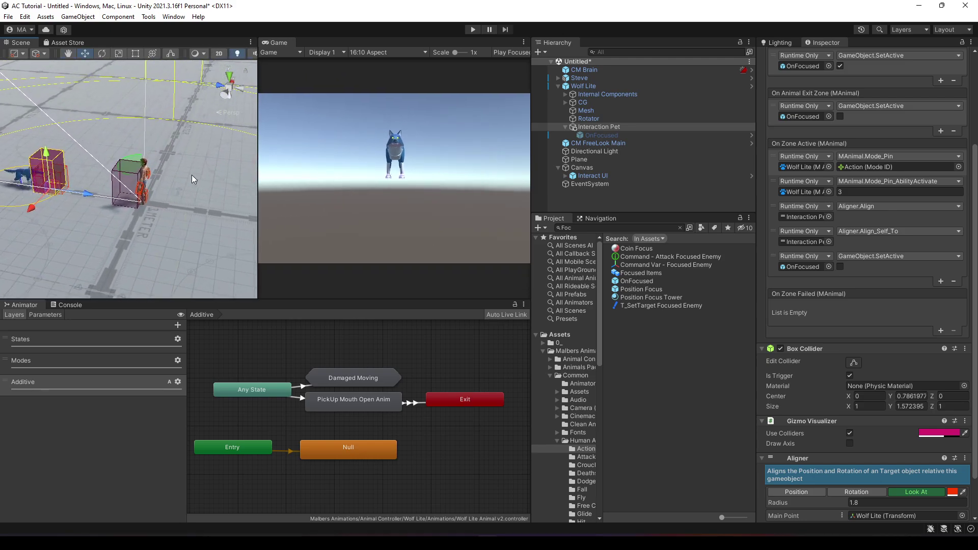
{"action": "left_click", "coordinate": [570, 78]}
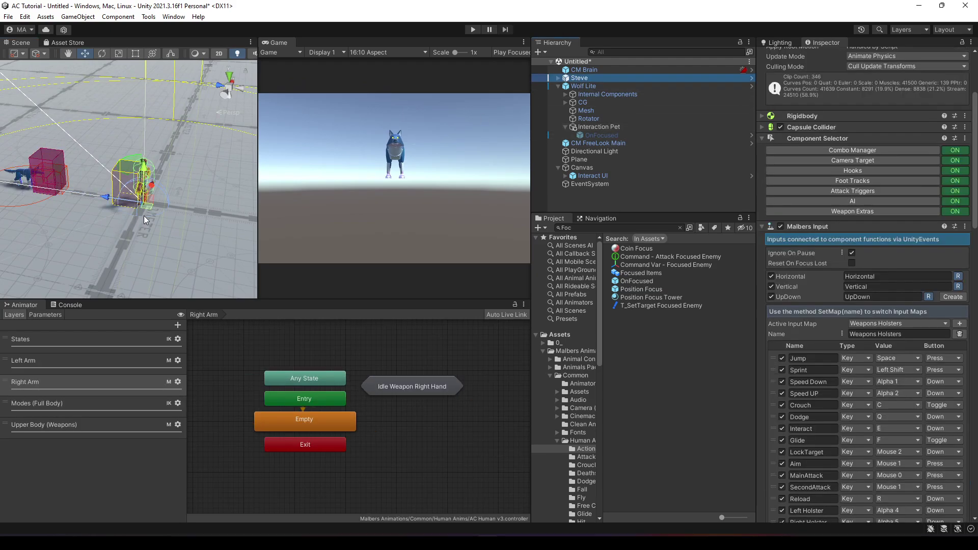
{"action": "key", "text": "ctrl+d"}
{"action": "left_click_drag", "start_coordinate": [149, 210], "coordinate": [87, 134]}
{"action": "right_click_drag", "start_coordinate": [120, 140], "coordinate": [98, 94]}
{"action": "key", "text": "w"}
Step: Rename the duplicated character Steve NPC
{"action": "left_click", "coordinate": [591, 193]}
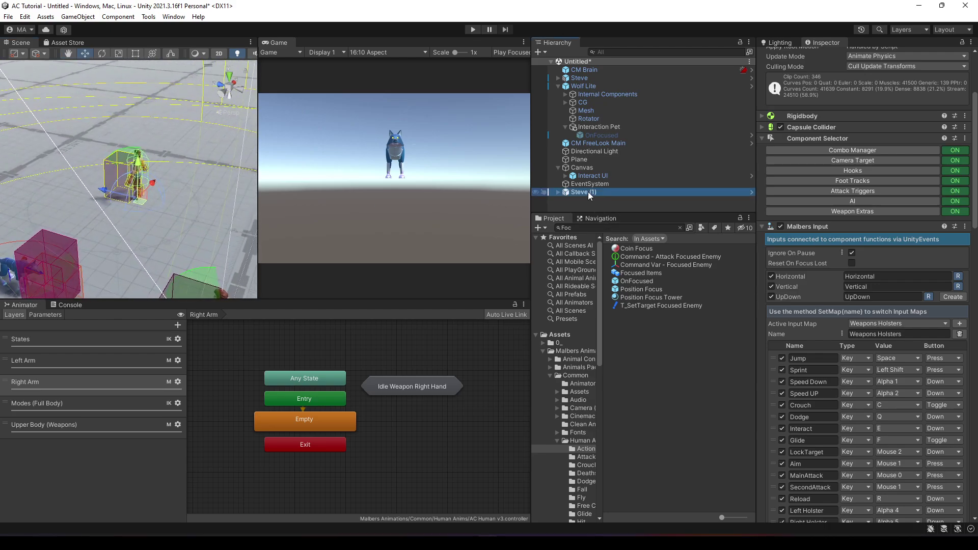
{"action": "left_click", "coordinate": [588, 191]}
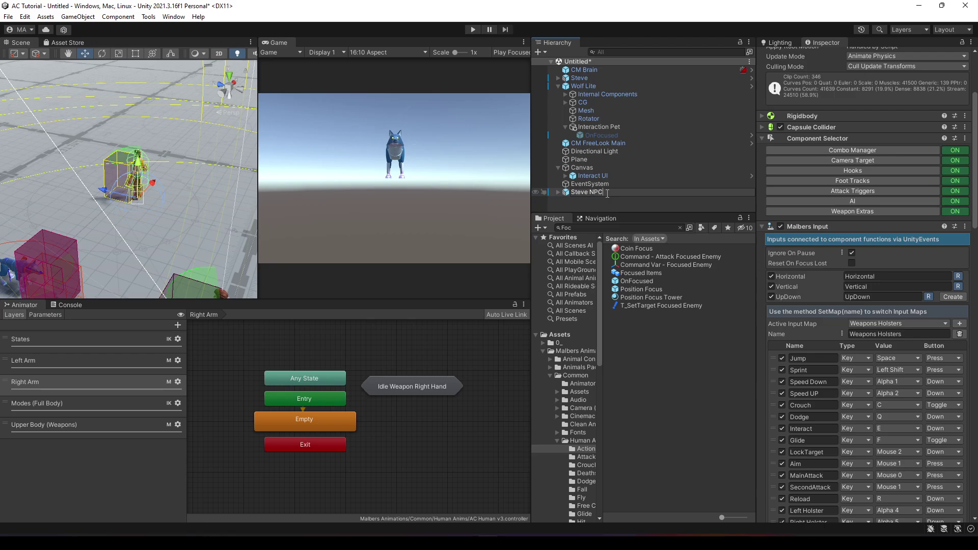
{"action": "type", "text": "Steve NPC"}
{"action": "key", "text": "Return"}
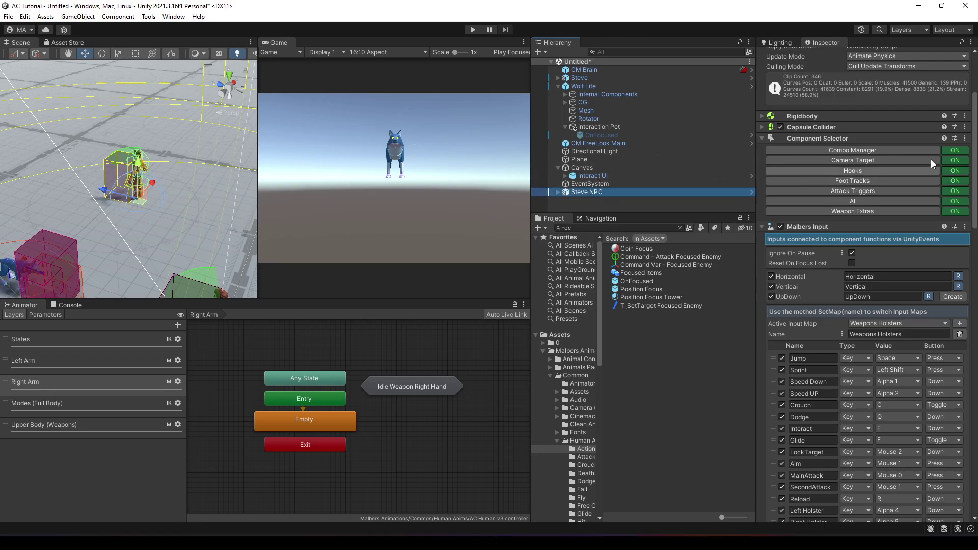
Step: Turn off Camera Target and disable the Malbers Input component on Steve NPC, collapsing that component
{"action": "left_click", "coordinate": [956, 162]}
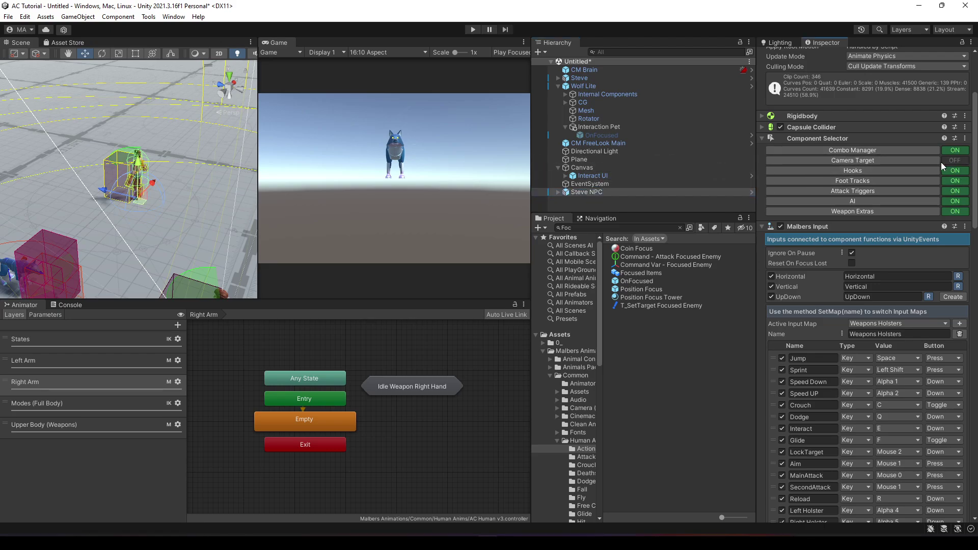
{"action": "left_click", "coordinate": [781, 227]}
{"action": "left_click", "coordinate": [800, 228]}
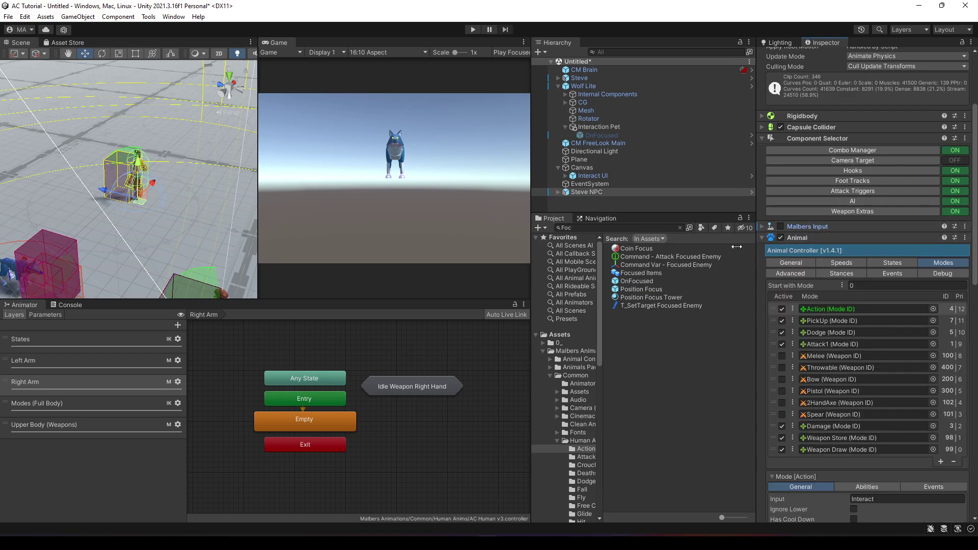
{"action": "right_click_drag", "start_coordinate": [118, 217], "coordinate": [267, 286]}
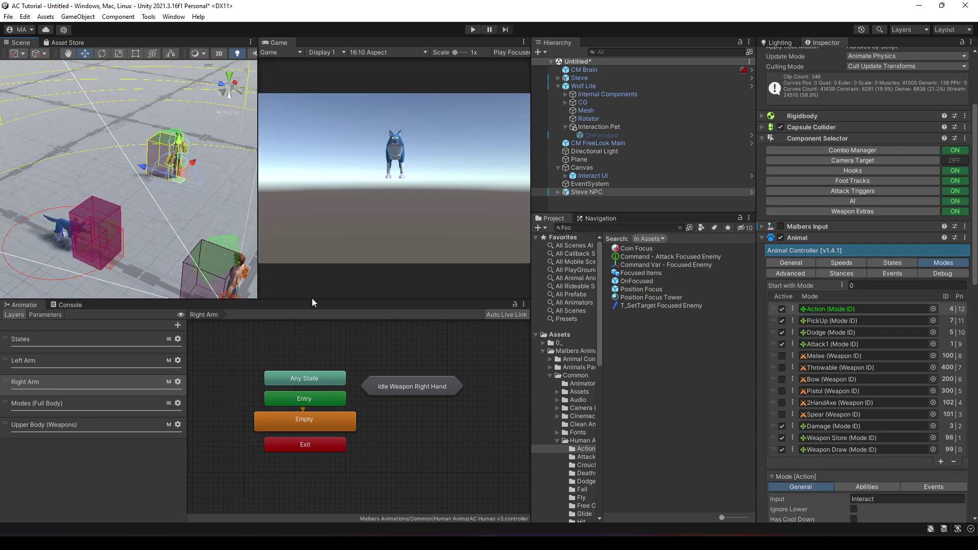
Step: Switch to the browser, review the Samurai 10 Executions Animset preview video on the Unity Asset Store, and return to Unity
{"action": "key", "text": "alt+Tab"}
{"action": "left_click", "coordinate": [427, 170]}
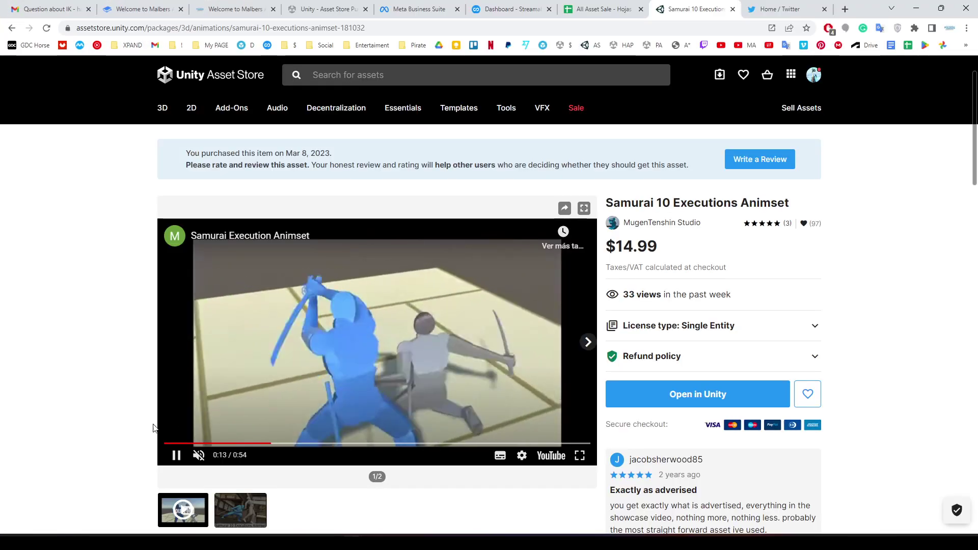
{"action": "left_click_drag", "start_coordinate": [190, 443], "coordinate": [153, 439]}
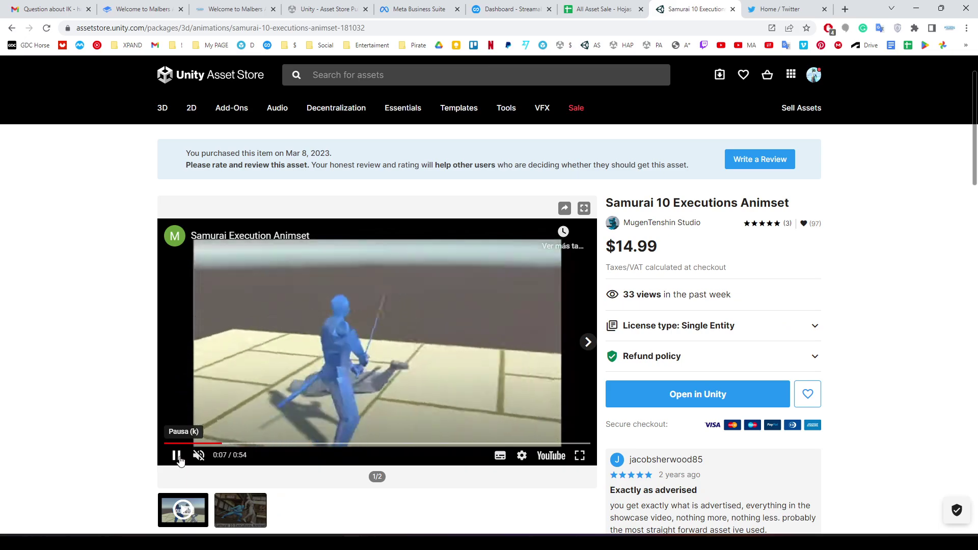
{"action": "left_click", "coordinate": [178, 459]}
{"action": "key", "text": "alt+Tab"}
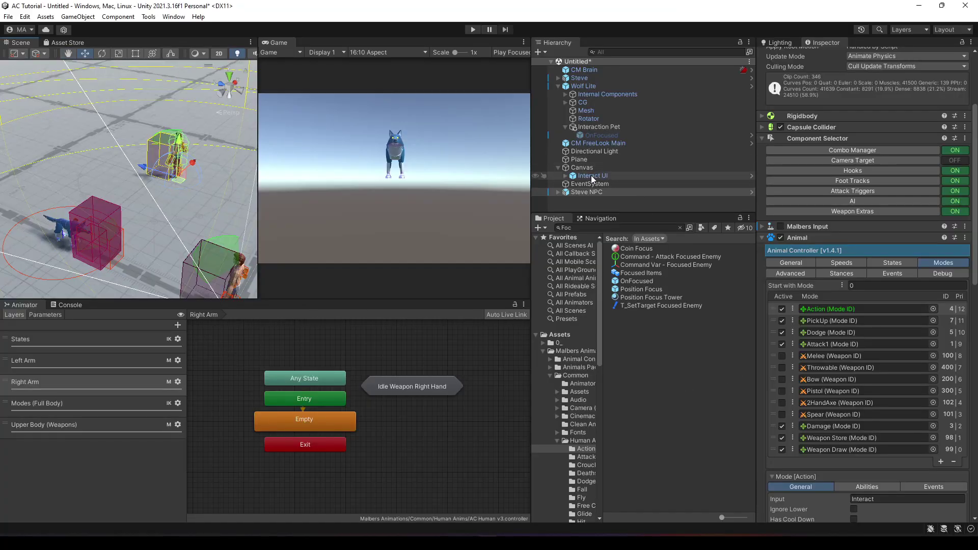
Step: Move Steve below Steve NPC in the scene hierarchy and select Steve NPC
{"action": "left_click", "coordinate": [612, 79]}
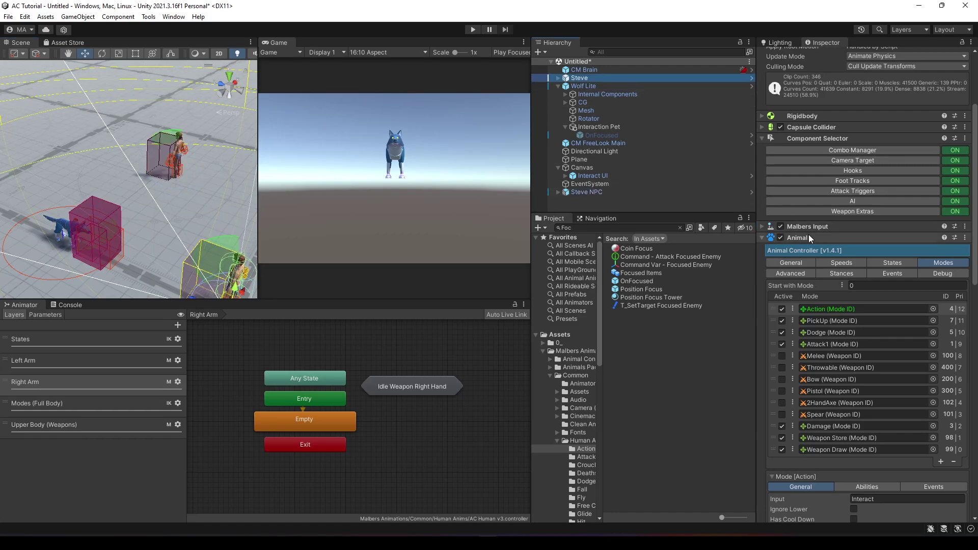
{"action": "left_click_drag", "start_coordinate": [582, 79], "coordinate": [581, 202]}
{"action": "left_click", "coordinate": [595, 185]}
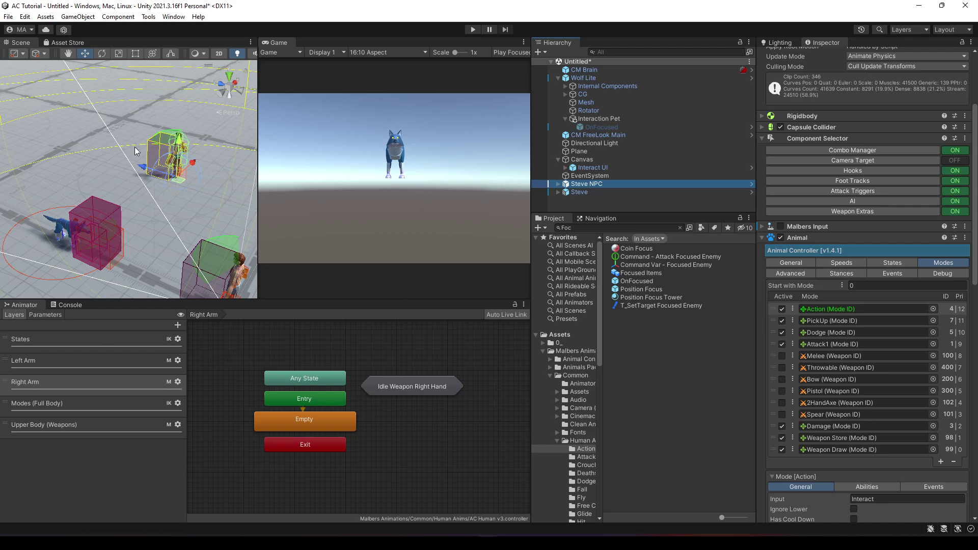
{"action": "left_click_drag", "start_coordinate": [152, 145], "coordinate": [132, 163], "text": "alt"}
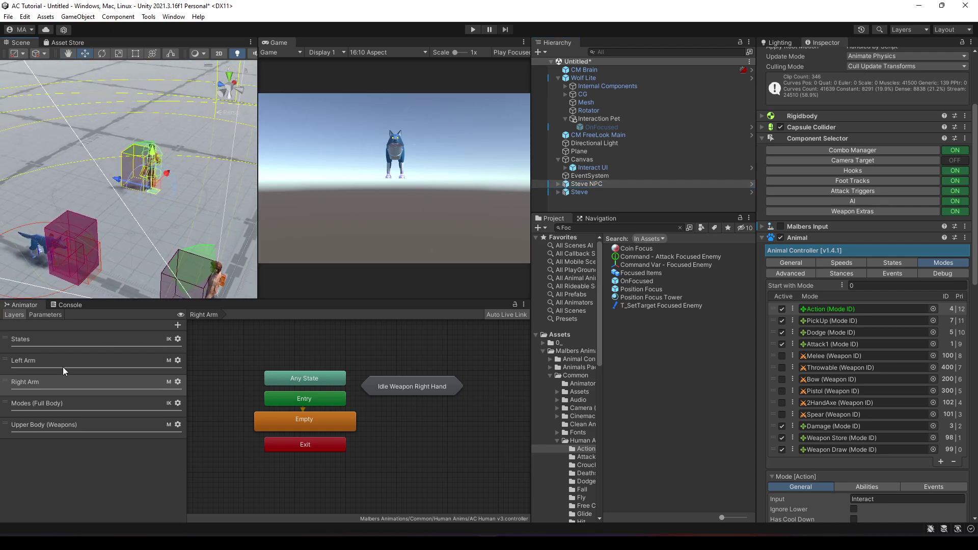